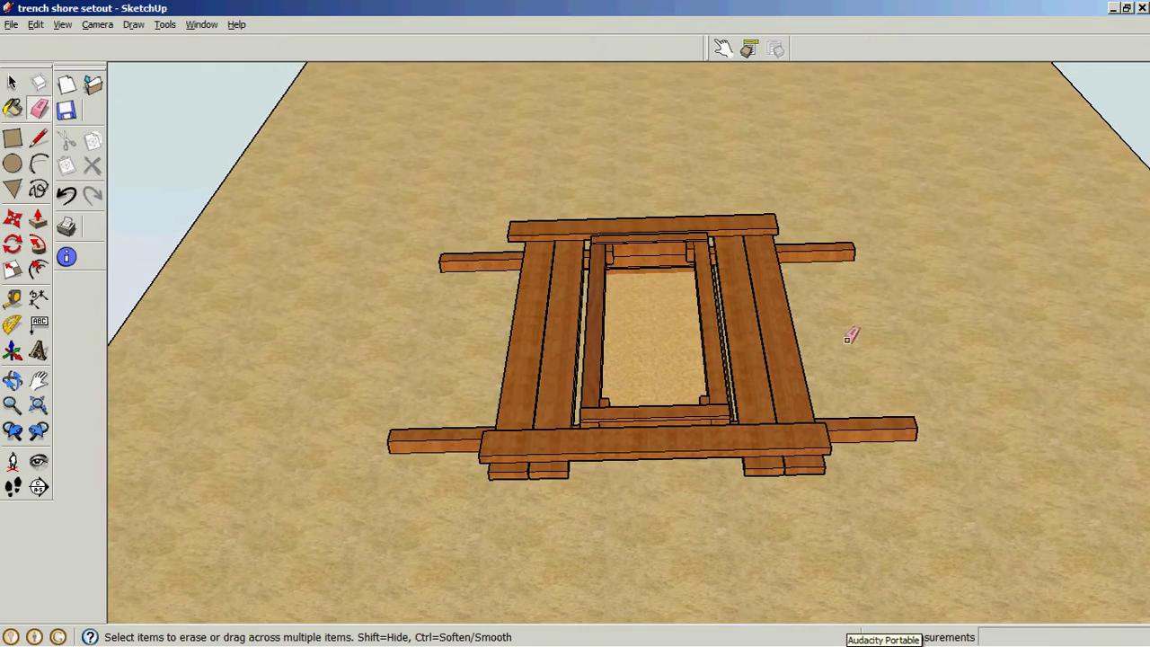
Step: Examine the end timber and corner blocks of the inner frame in the trench shore setout model up close
scroll(770, 308, "up", 3)
mouse_move(764, 333)
left_mouse_down()
mouse_move(771, 406)
mouse_move(785, 421)
mouse_move(800, 413)
mouse_move(788, 398)
left_mouse_up()
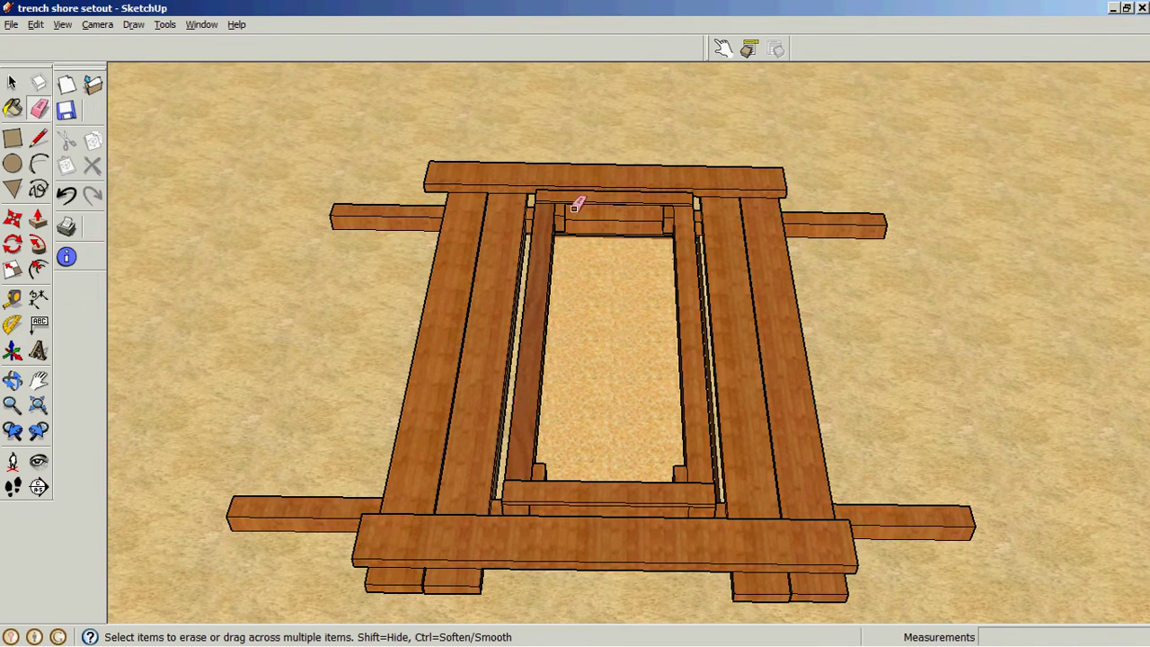
scroll(575, 205, "up", 6)
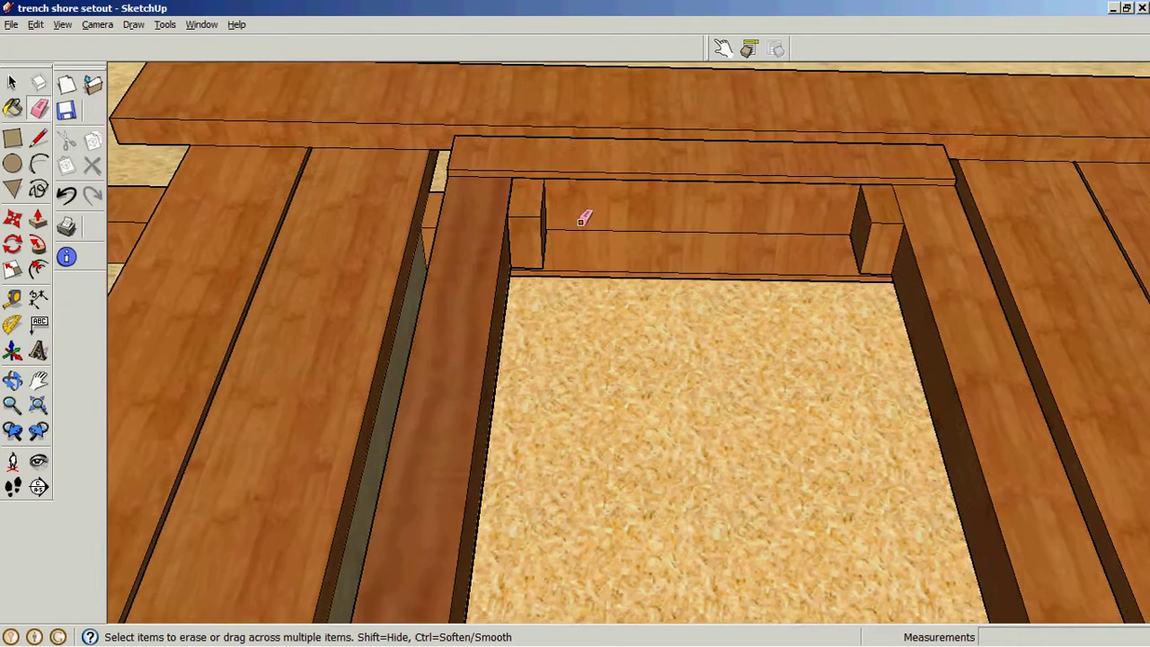
mouse_move(585, 213)
left_mouse_down()
mouse_move(543, 238)
mouse_move(506, 236)
left_mouse_up()
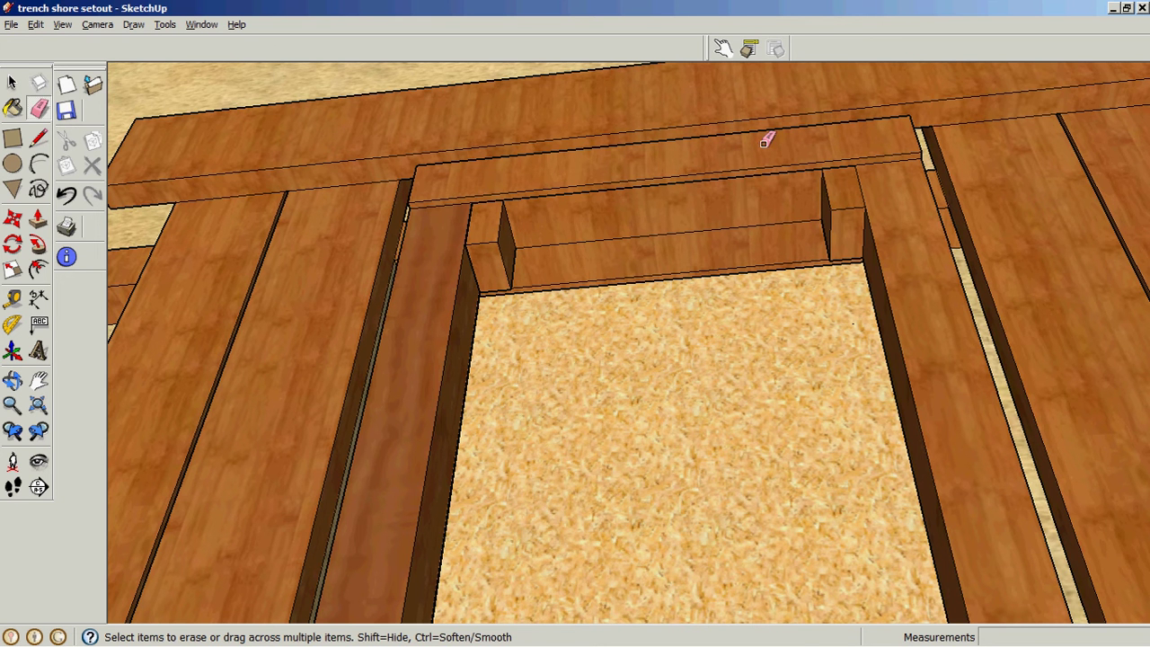
left_click_drag(639, 202, 642, 230)
scroll(651, 216, "up", 5)
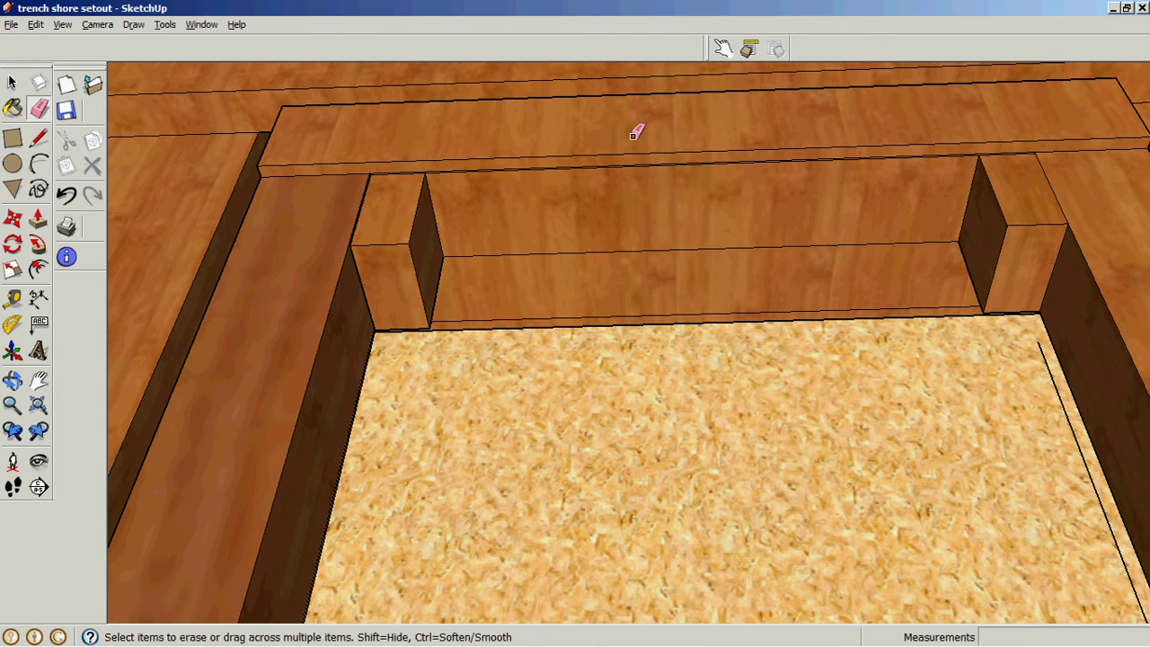
scroll(372, 185, "down", 5)
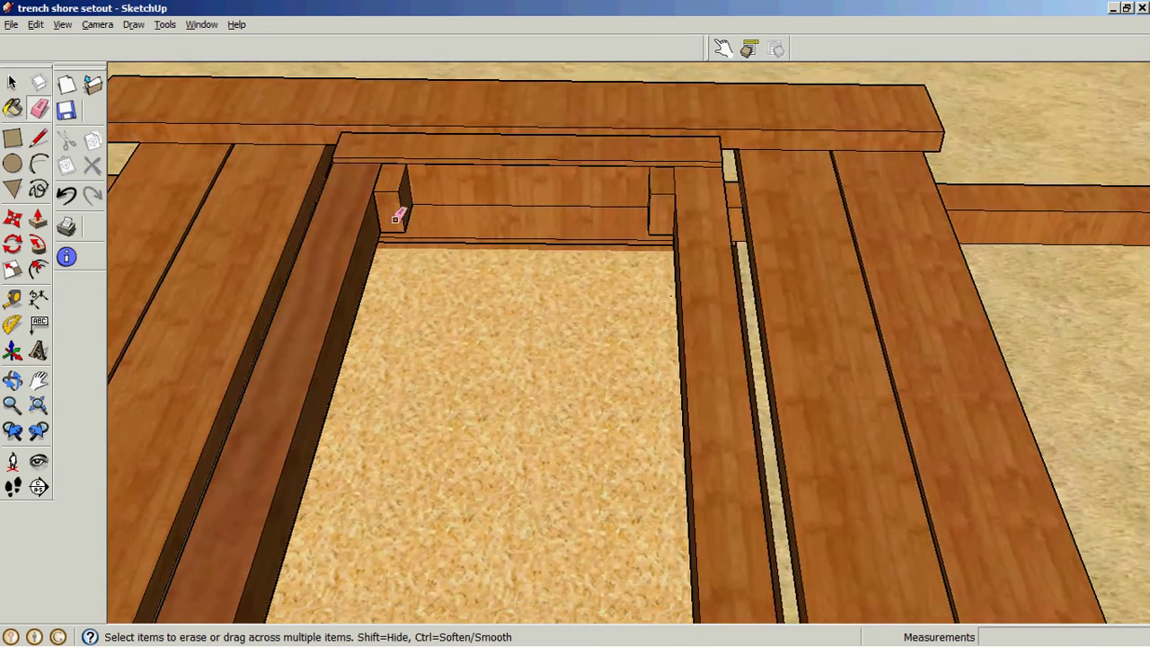
scroll(395, 220, "down", 2)
mouse_move(393, 230)
left_mouse_down()
mouse_move(407, 237)
mouse_move(402, 221)
left_mouse_up()
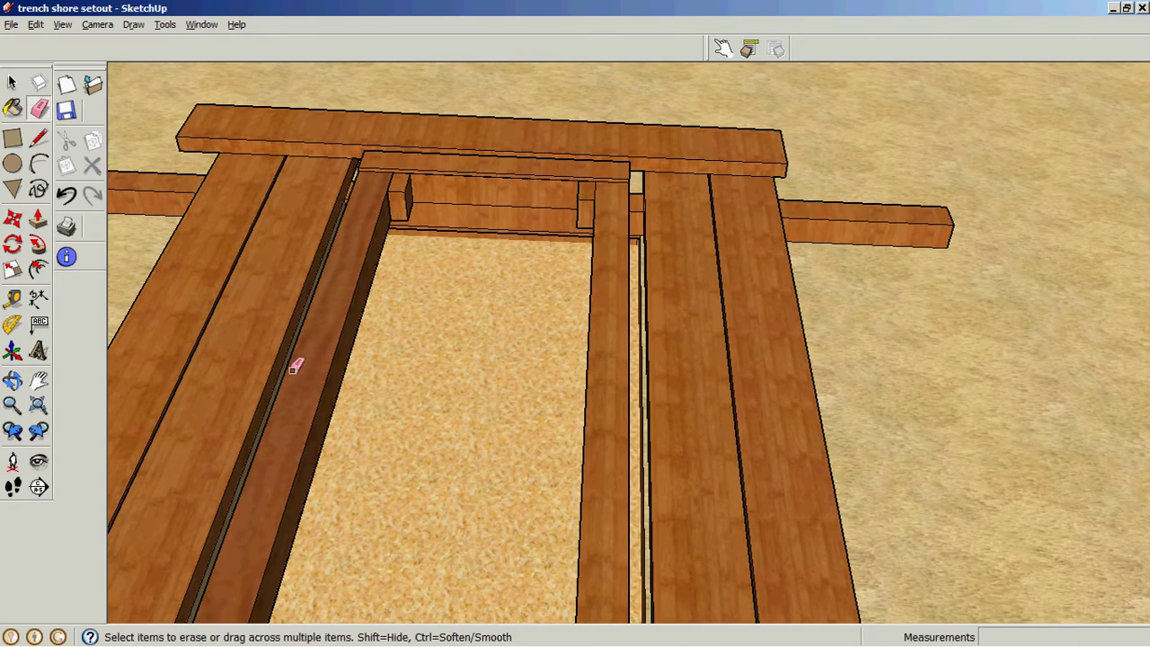
Step: Examine the overall timber setout and the gaps between the inner frame and the surrounding outer boards
scroll(344, 306, "down", 5)
scroll(340, 310, "down", 1)
left_click_drag(344, 314, 513, 368)
scroll(370, 327, "up", 3)
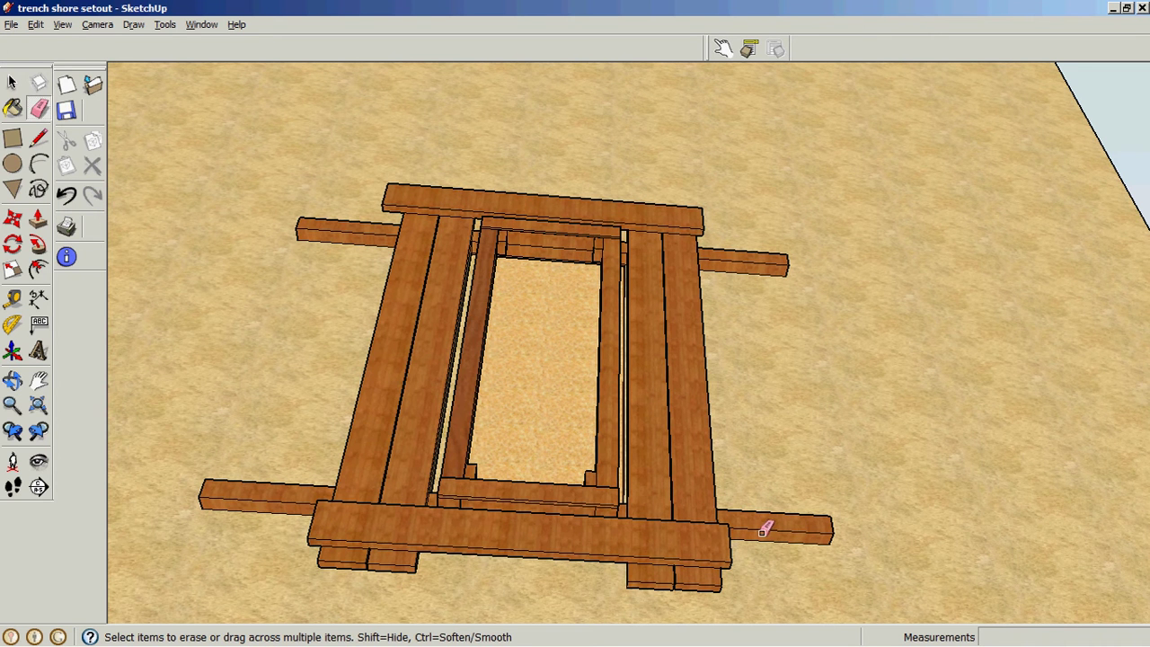
mouse_move(593, 391)
left_mouse_down()
mouse_move(552, 370)
mouse_move(554, 428)
mouse_move(539, 476)
left_mouse_up()
scroll(644, 408, "up", 10)
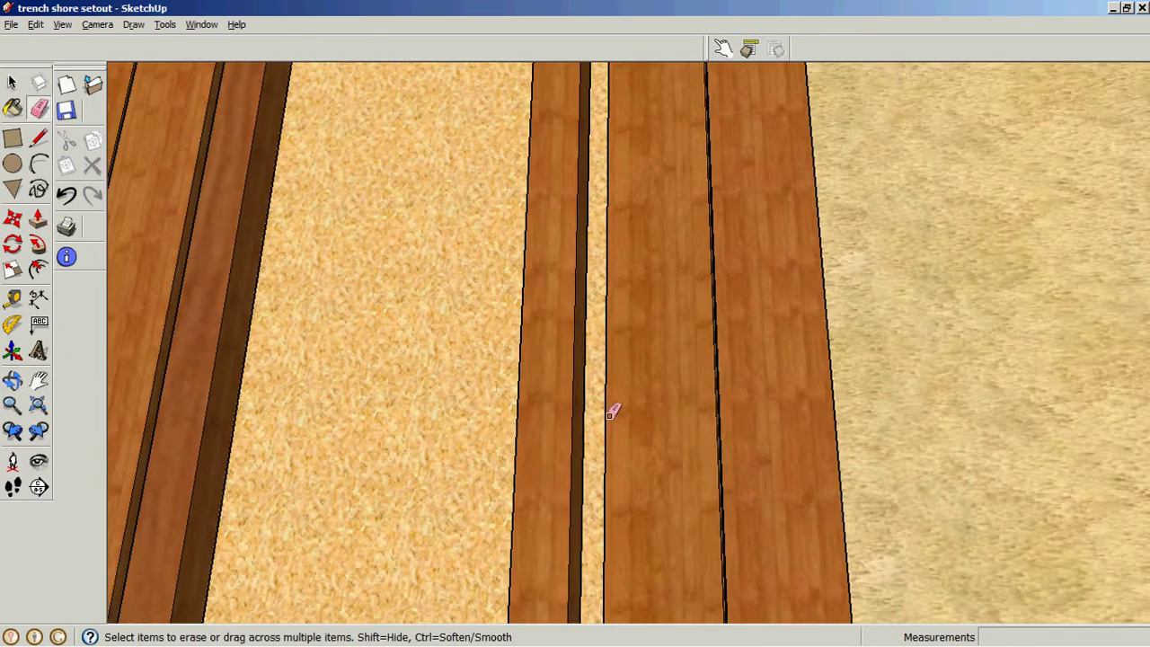
scroll(572, 412, "down", 10)
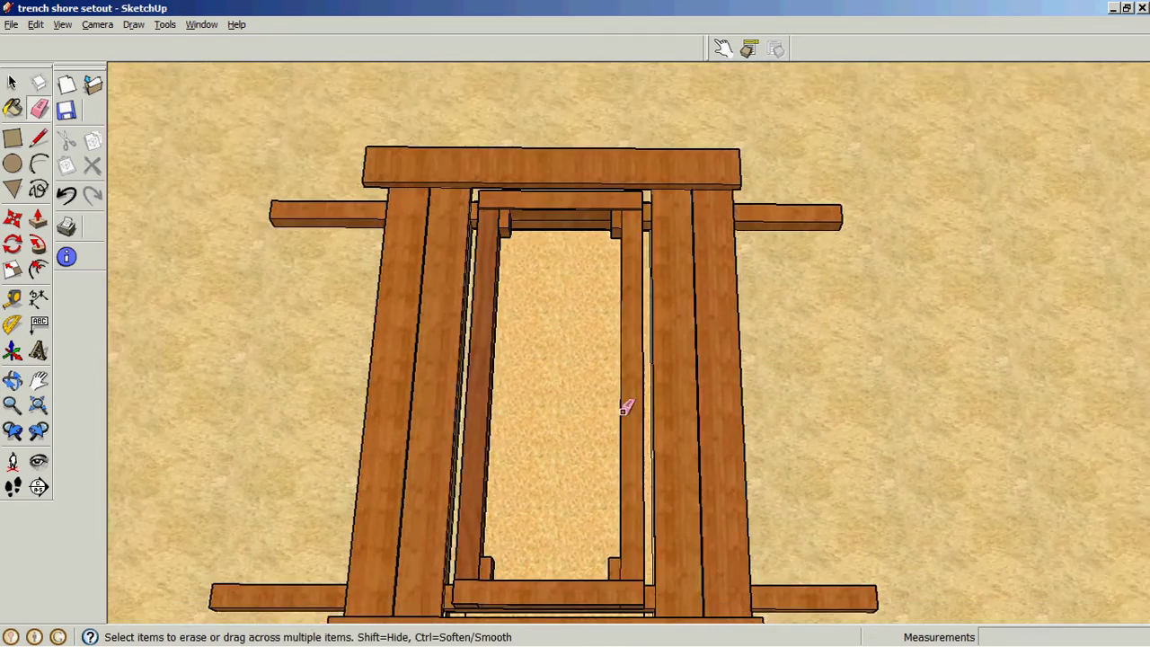
mouse_move(626, 407)
left_mouse_down()
mouse_move(613, 418)
mouse_move(585, 323)
mouse_move(571, 322)
mouse_move(680, 321)
mouse_move(595, 367)
left_mouse_up()
mouse_move(557, 431)
left_mouse_down()
mouse_move(500, 337)
mouse_move(559, 365)
mouse_move(547, 428)
mouse_move(596, 441)
mouse_move(571, 409)
left_mouse_up()
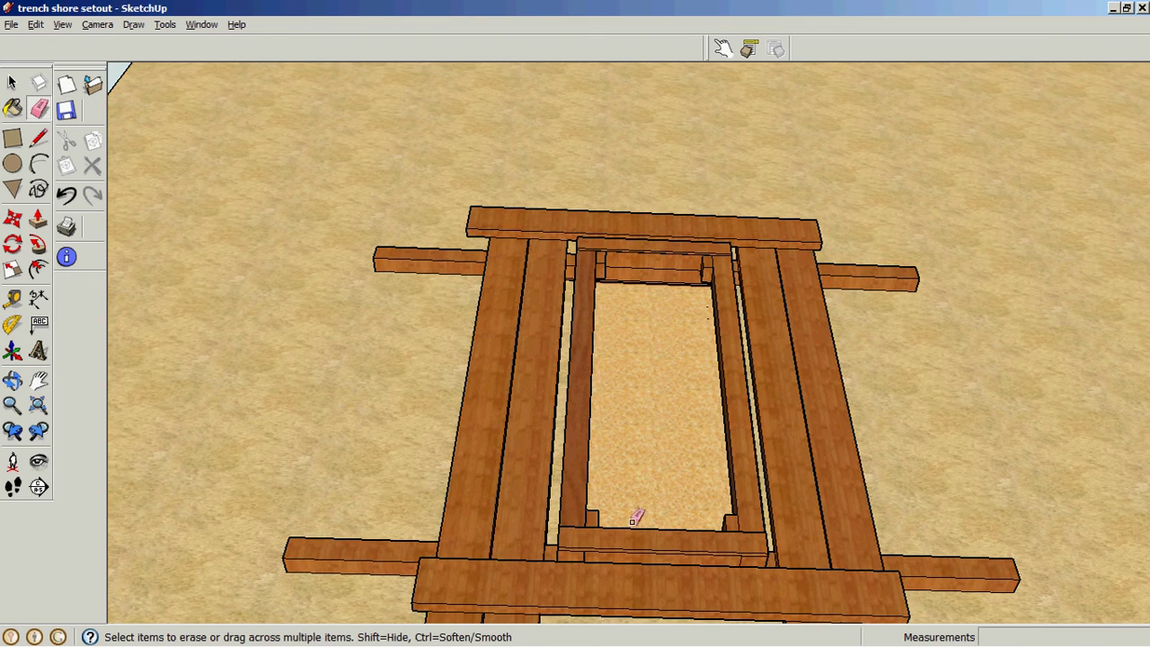
scroll(566, 525, "down", 5)
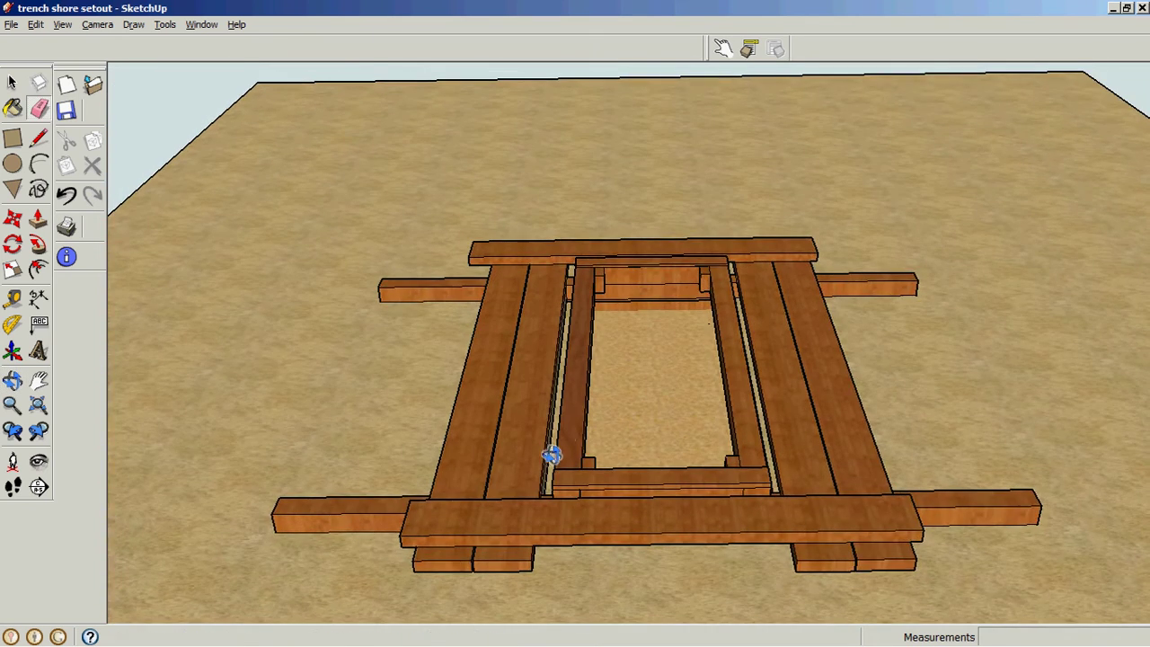
mouse_move(620, 463)
left_mouse_down()
mouse_move(634, 479)
mouse_move(646, 336)
mouse_move(611, 452)
mouse_move(724, 487)
mouse_move(760, 539)
mouse_move(682, 531)
mouse_move(896, 602)
mouse_move(763, 524)
mouse_move(803, 544)
mouse_move(752, 494)
mouse_move(769, 536)
mouse_move(748, 526)
mouse_move(716, 541)
mouse_move(696, 517)
left_mouse_up()
scroll(768, 521, "up", 5)
scroll(747, 527, "up", 3)
scroll(700, 513, "down", 4)
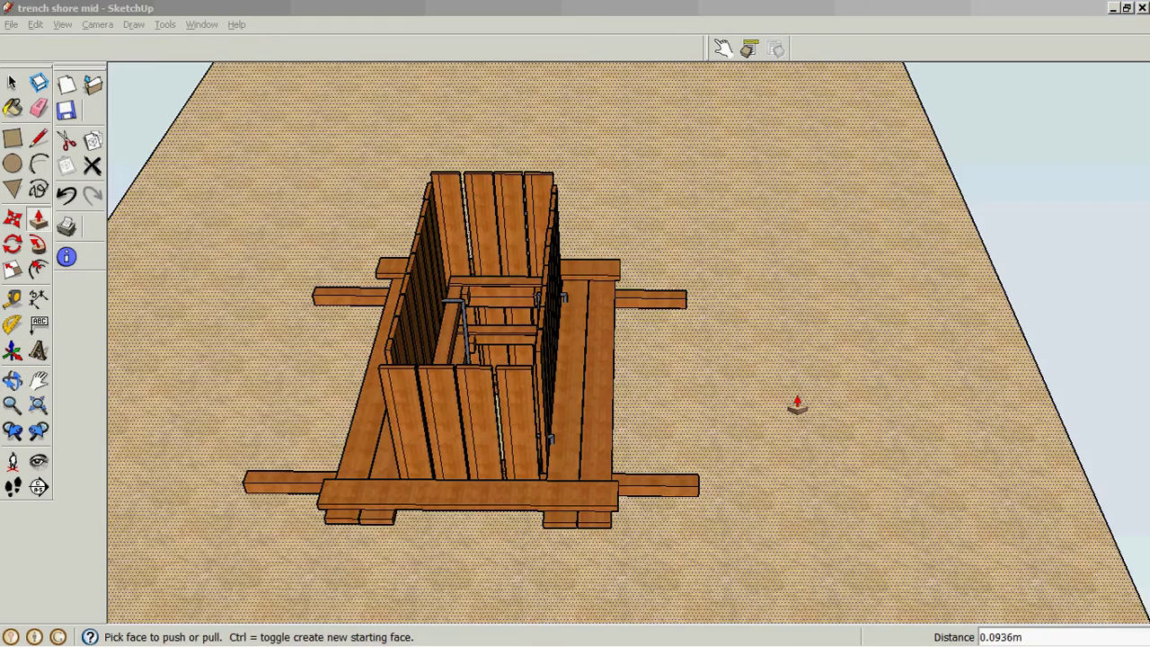
Step: Clear the selection in the trench shore mid model and examine the metal hangers and stacked frames inside the vertical boards
left_click_drag(799, 406, 726, 364)
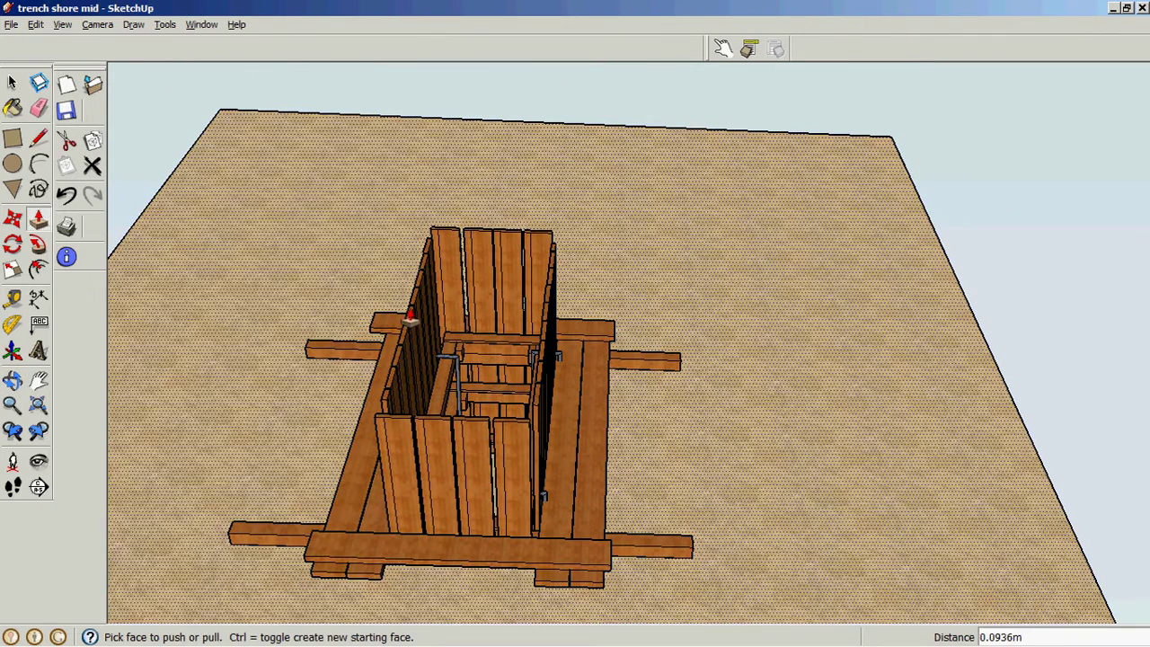
key("Escape")
key("space")
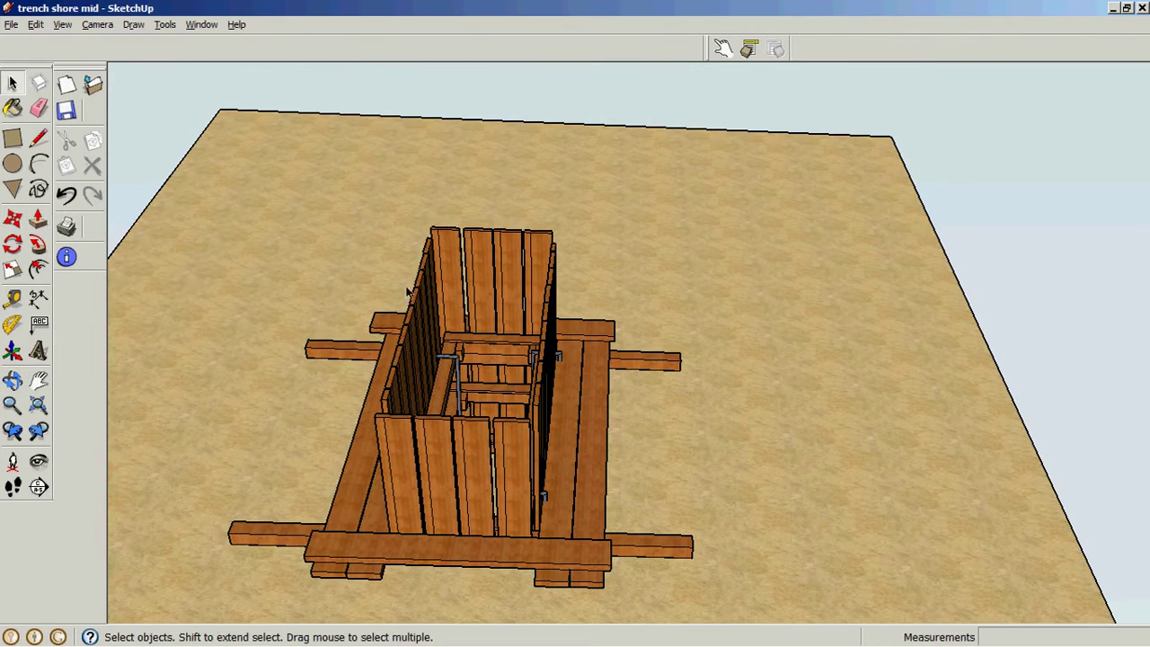
left_click_drag(521, 347, 503, 392)
scroll(448, 359, "up", 8)
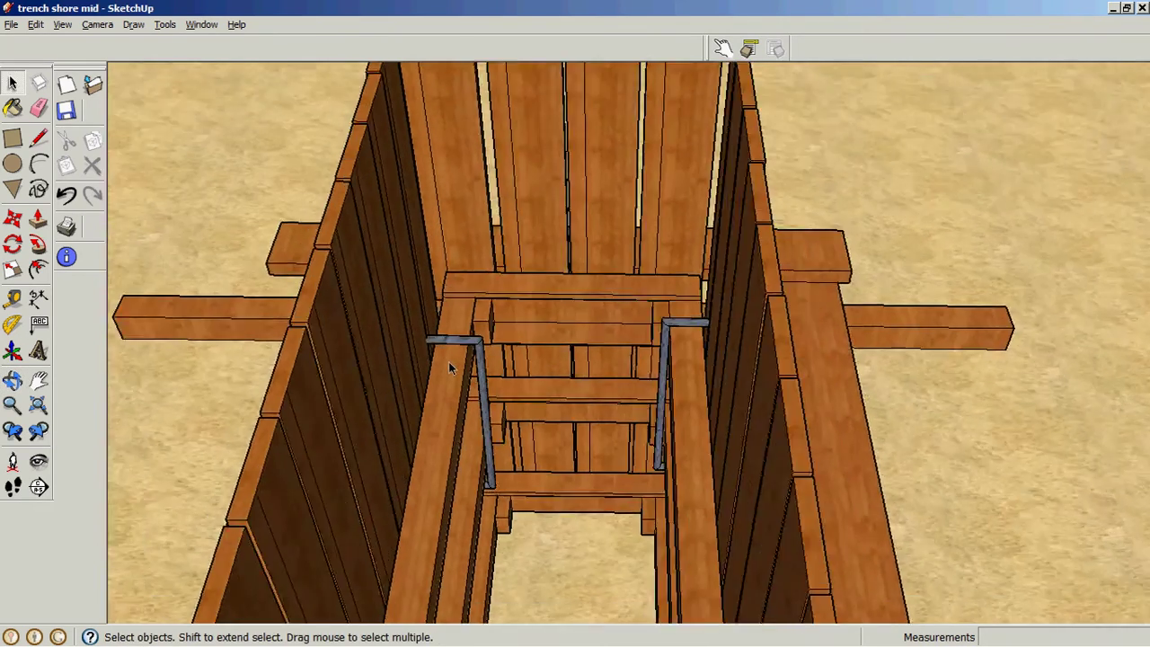
left_click_drag(448, 360, 413, 334)
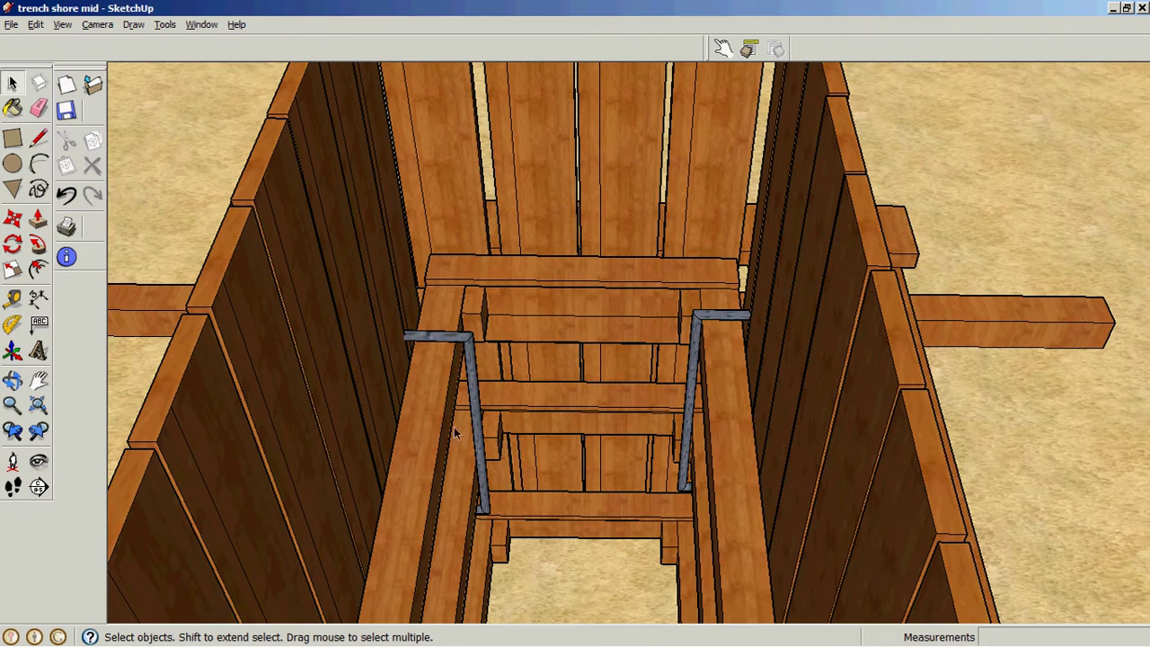
mouse_move(456, 433)
left_mouse_down()
mouse_move(452, 374)
mouse_move(470, 429)
left_mouse_up()
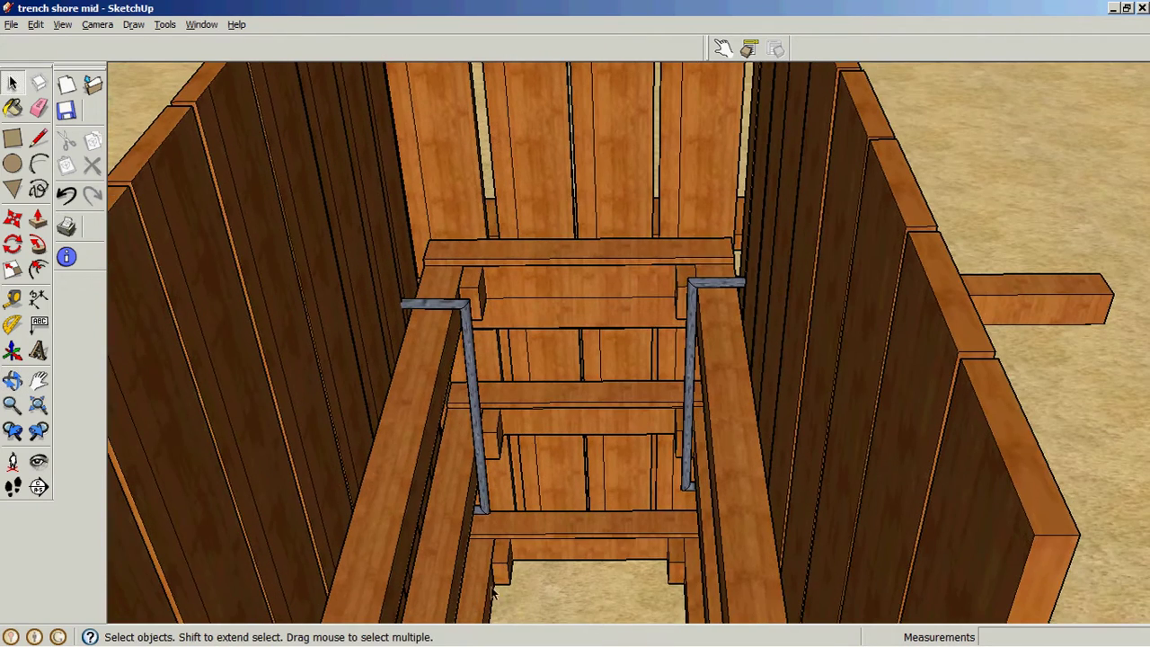
scroll(545, 539, "up", 1)
left_click_drag(548, 539, 646, 555)
scroll(560, 556, "up", 1)
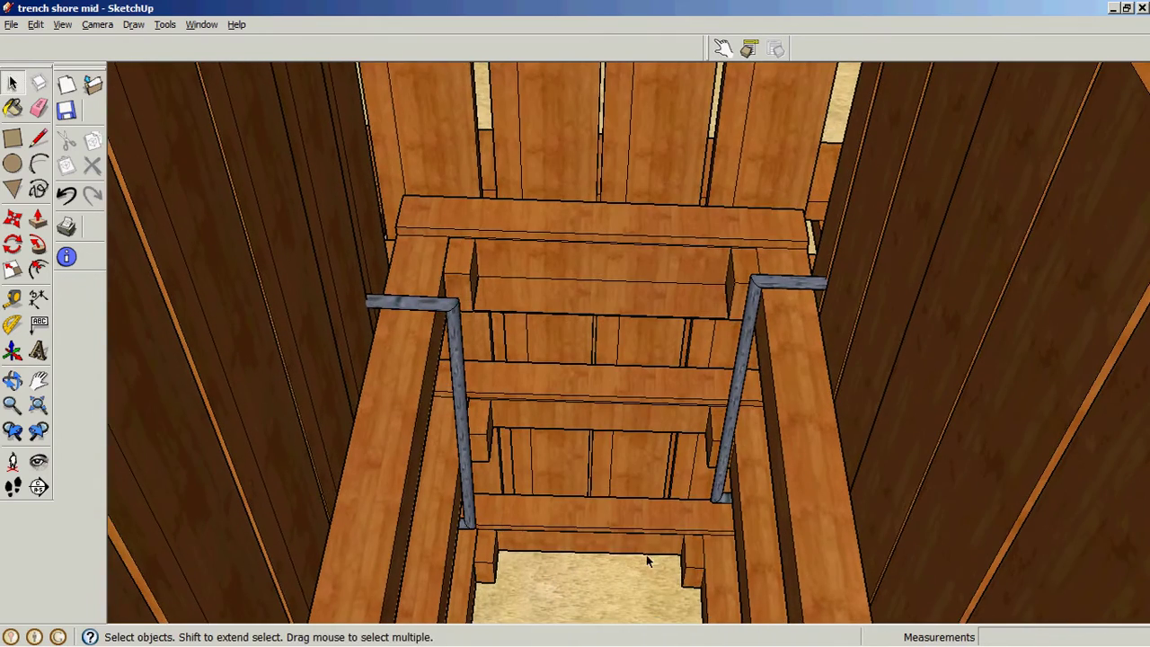
left_click_drag(590, 528, 557, 508)
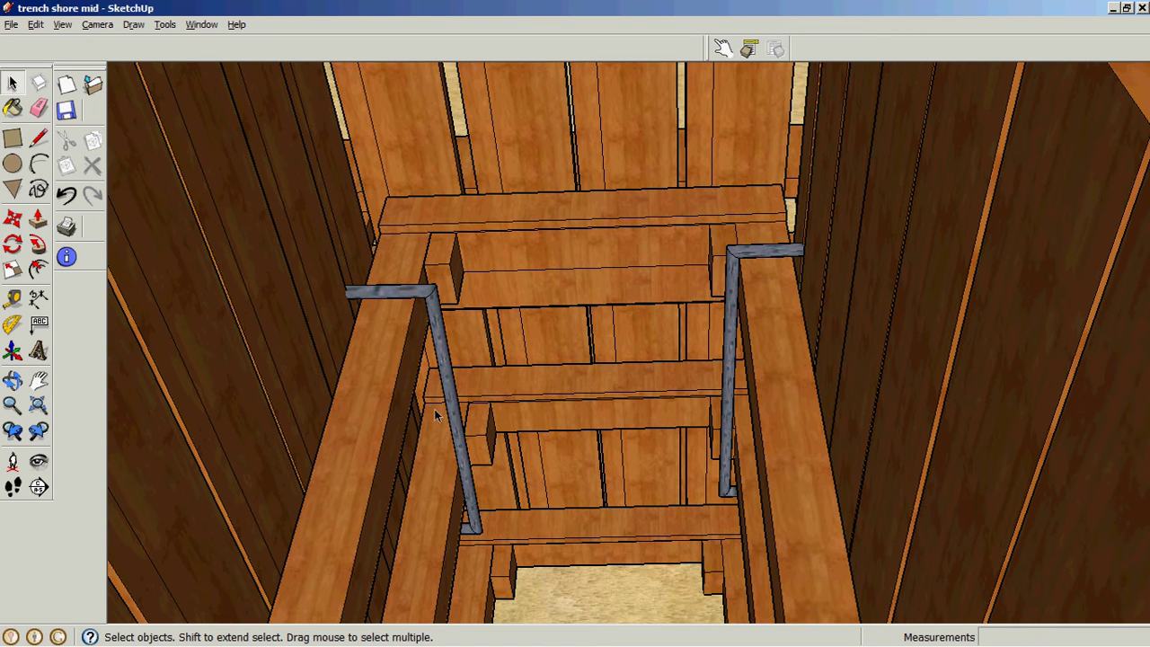
Step: Examine the half-built shoring from above, checking how the vertical boards surround the hung frames along the trench's length
scroll(575, 438, "down", 8)
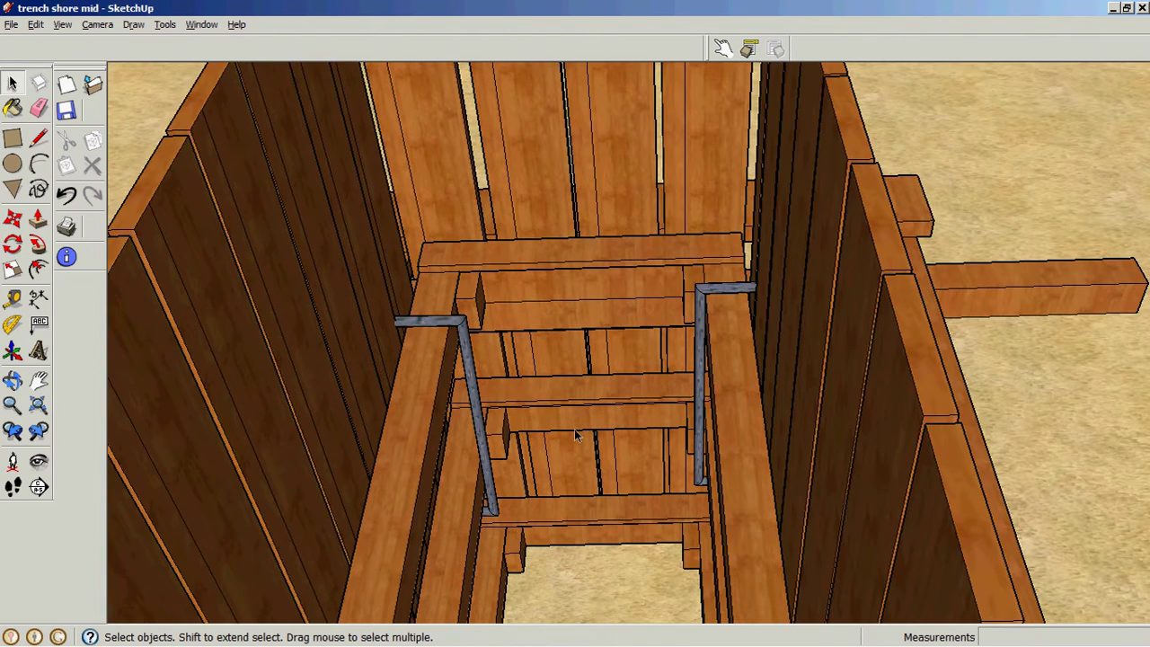
scroll(582, 445, "down", 1)
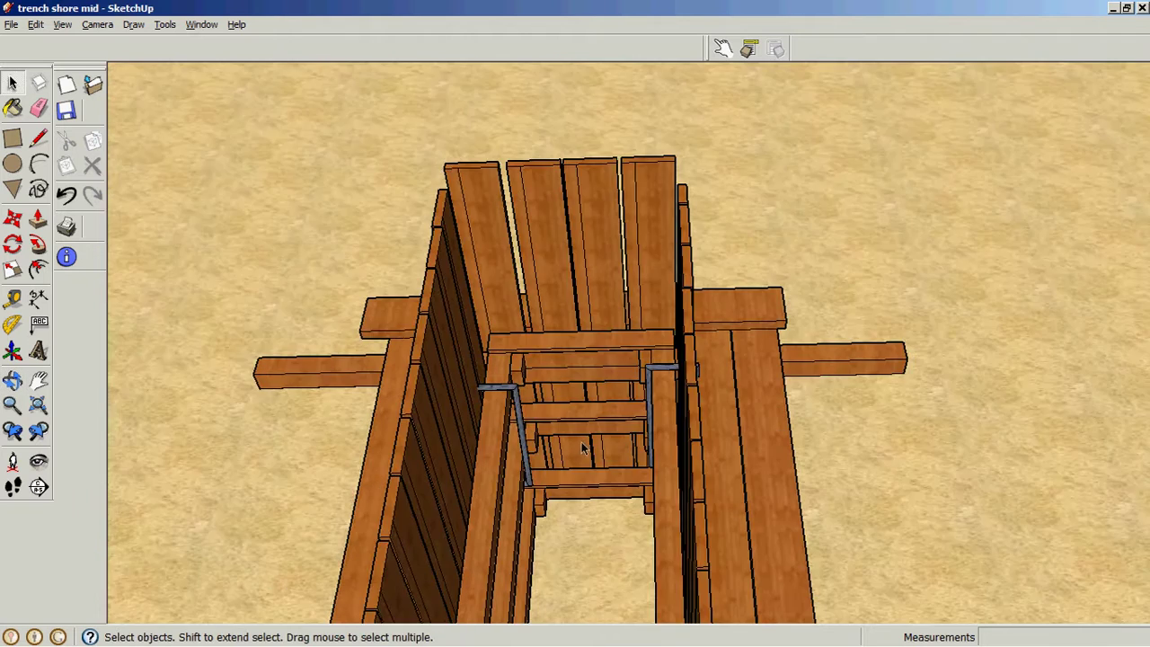
left_click_drag(581, 445, 599, 411)
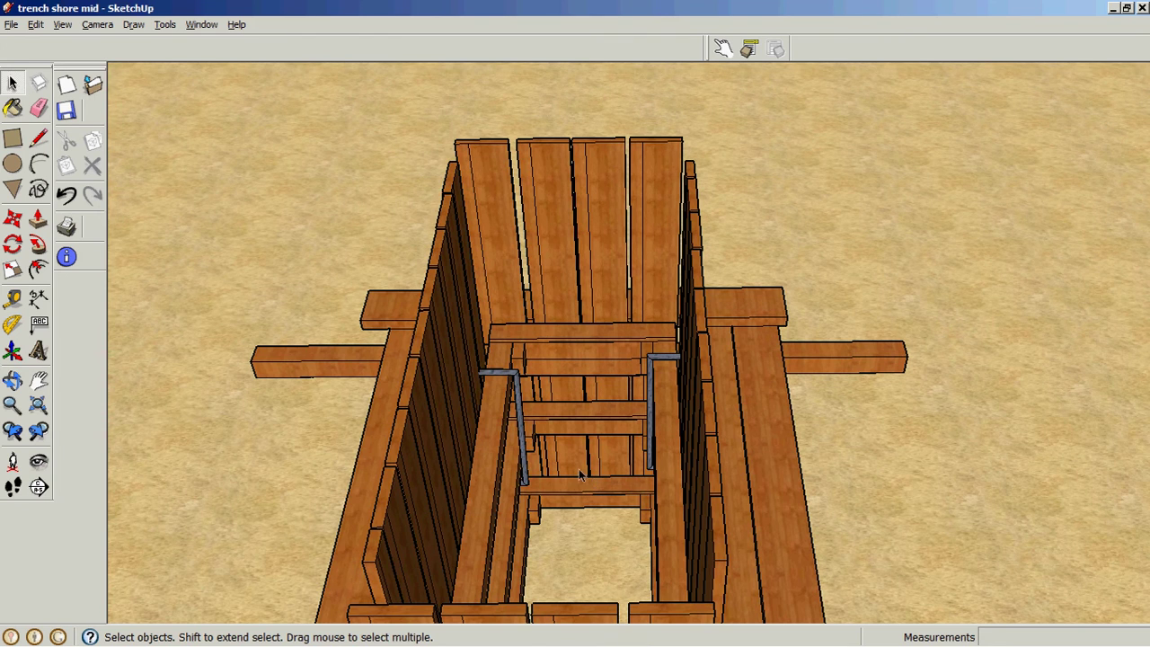
mouse_move(580, 475)
left_mouse_down()
mouse_move(572, 562)
mouse_move(562, 500)
mouse_move(575, 562)
mouse_move(579, 486)
left_mouse_up()
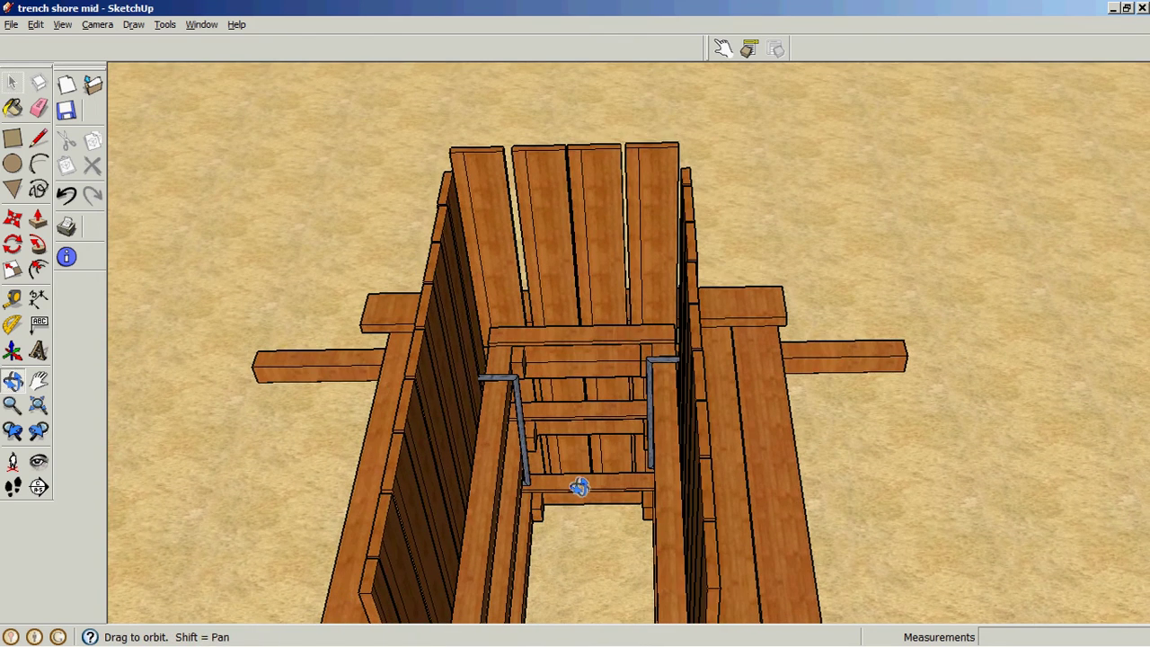
key("space")
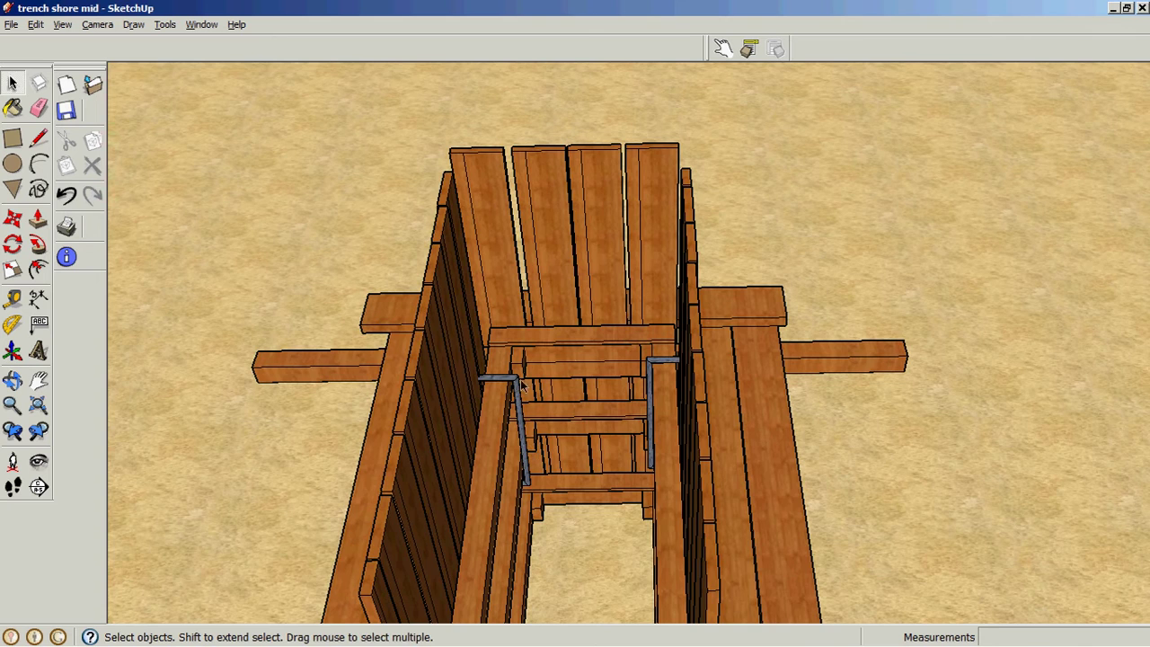
left_click_drag(520, 384, 563, 423)
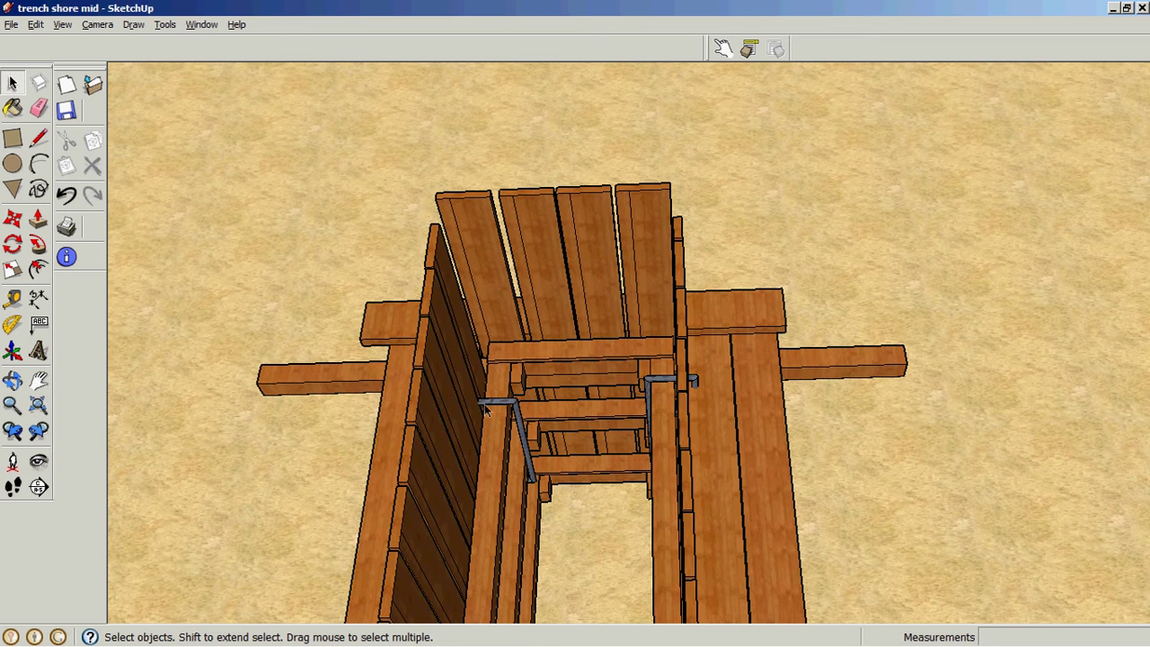
left_click_drag(562, 453, 614, 282)
key("space")
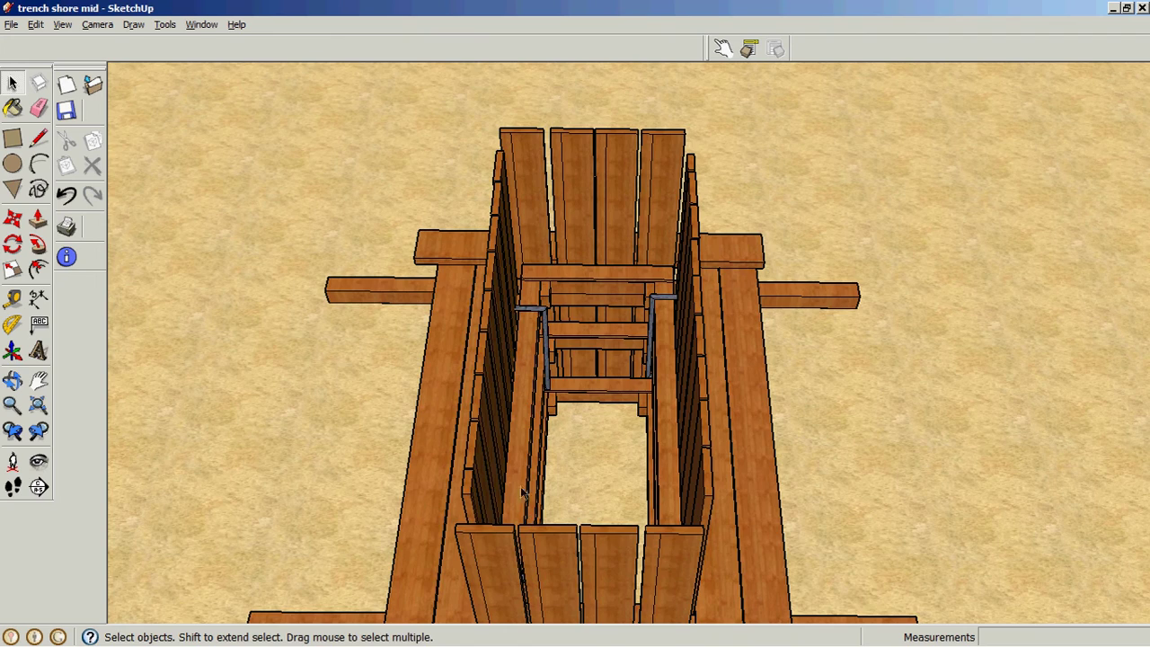
key("o")
left_click_drag(579, 469, 599, 406)
key("space")
scroll(588, 424, "down", 3)
key("o")
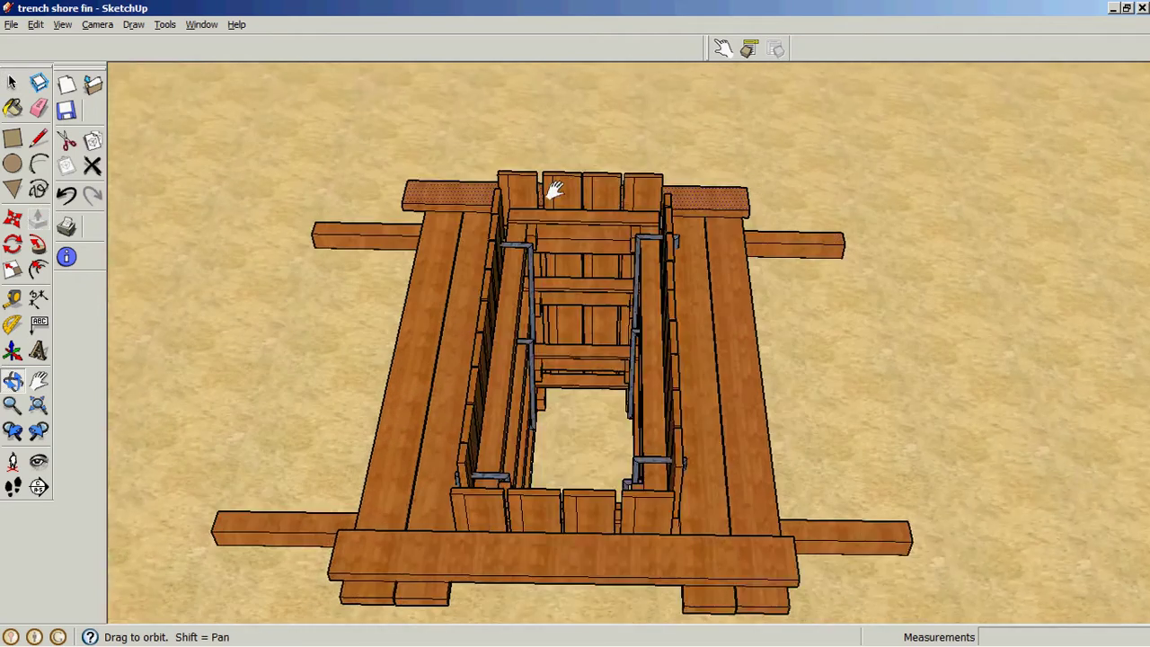
mouse_move(551, 185)
left_mouse_down()
mouse_move(519, 180)
mouse_move(549, 192)
left_mouse_up()
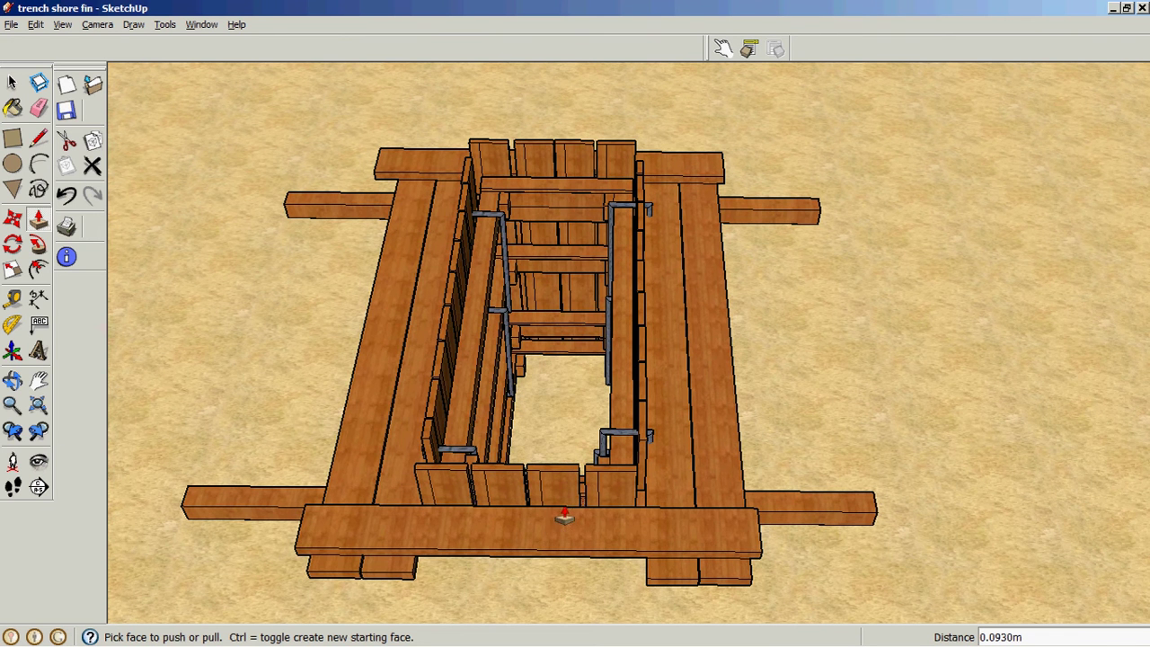
Step: Examine the trench shore fin model's upper and lower hangers, stacked frames and corner blocks down to the trench floor
left_click_drag(593, 344, 586, 426)
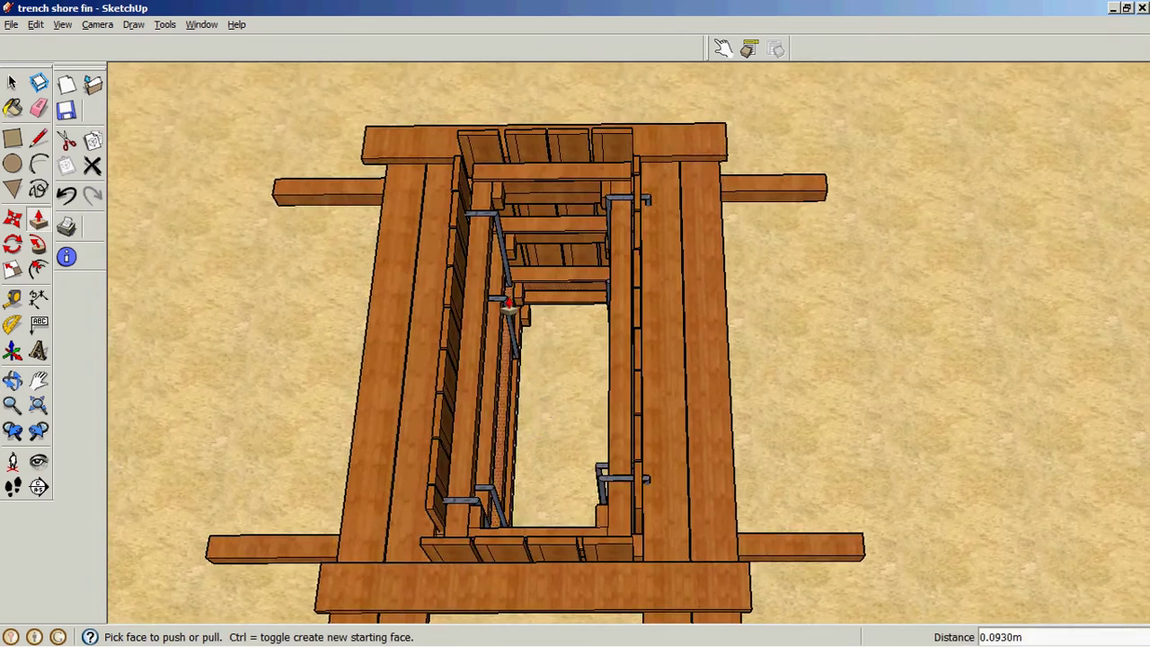
scroll(522, 289, "up", 3)
scroll(521, 290, "up", 1)
left_click_drag(513, 290, 525, 237)
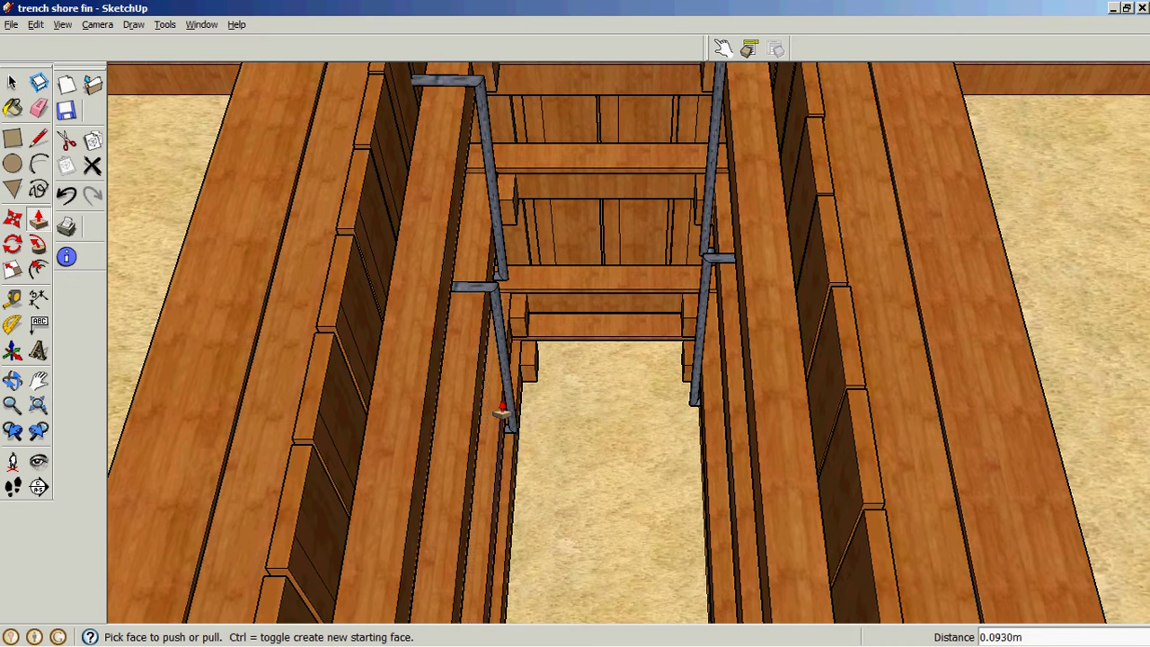
left_click_drag(475, 287, 403, 334)
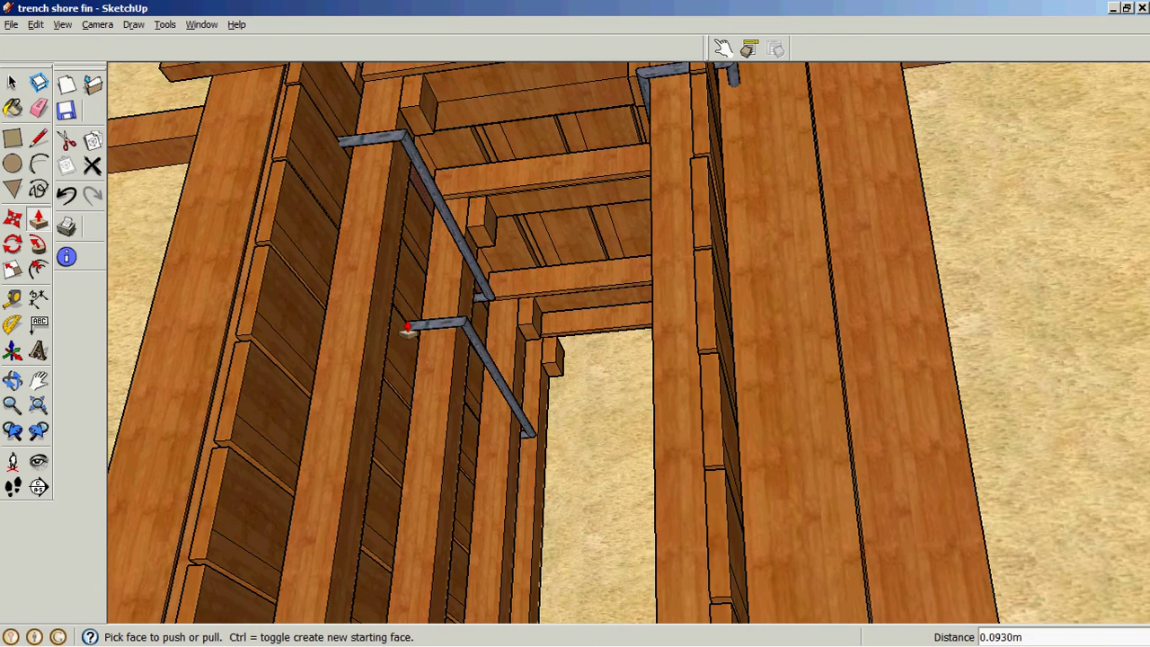
left_click_drag(534, 428, 575, 374)
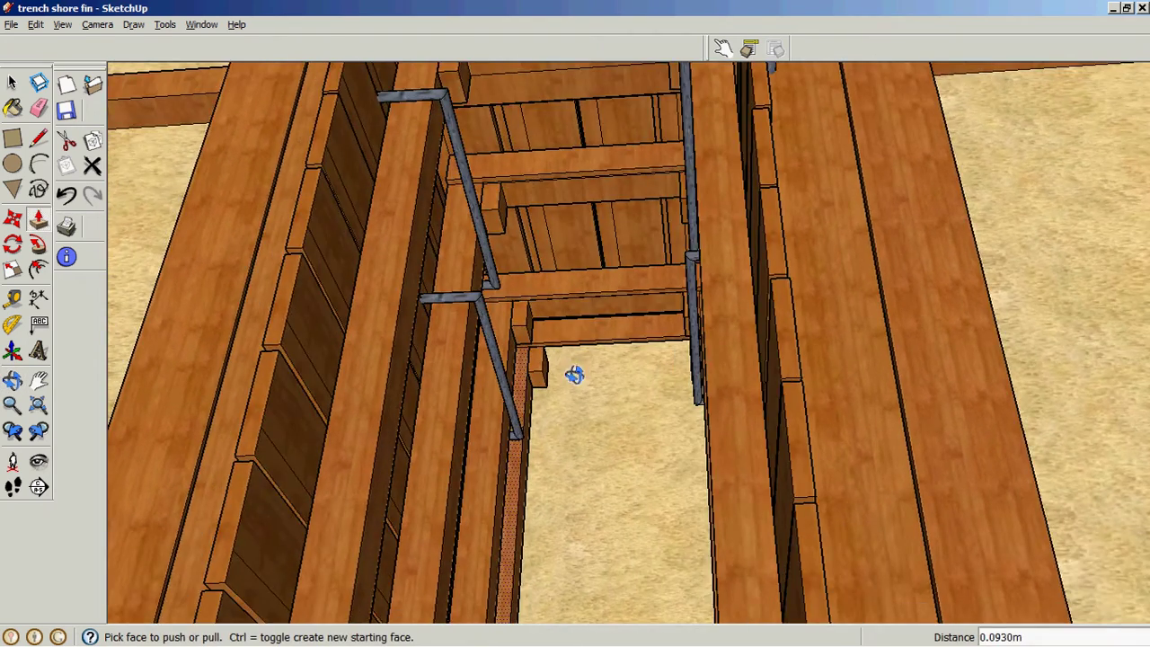
scroll(547, 331, "up", 5)
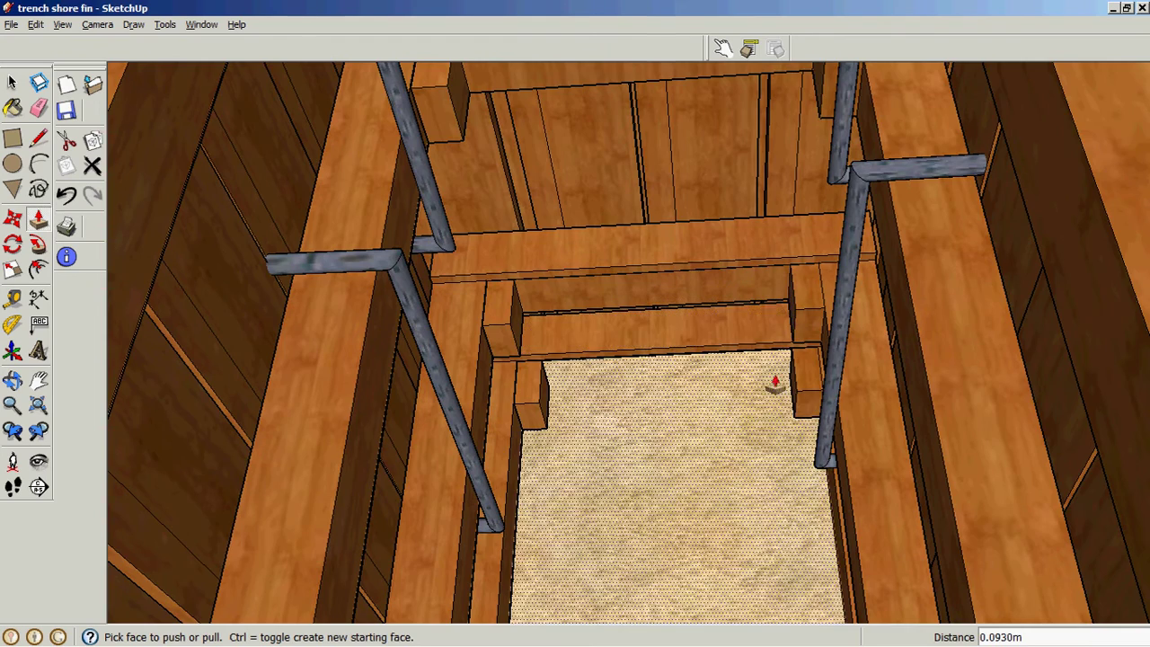
scroll(739, 410, "down", 4)
scroll(712, 402, "down", 1)
left_click_drag(712, 401, 611, 375)
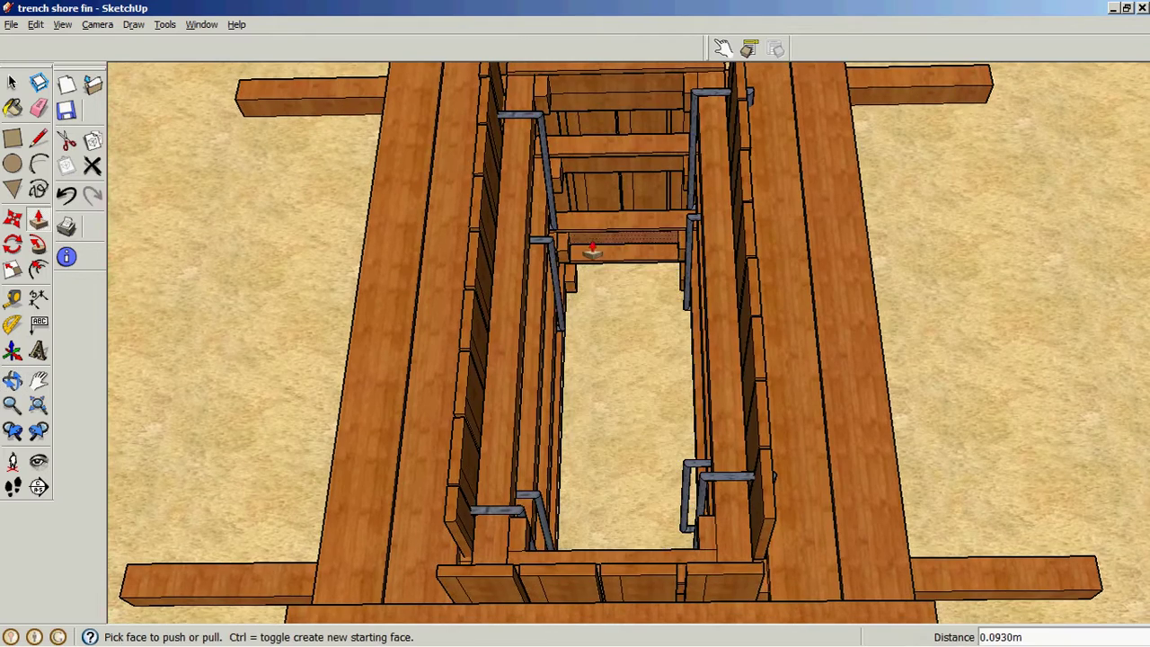
left_click_drag(603, 334, 627, 321)
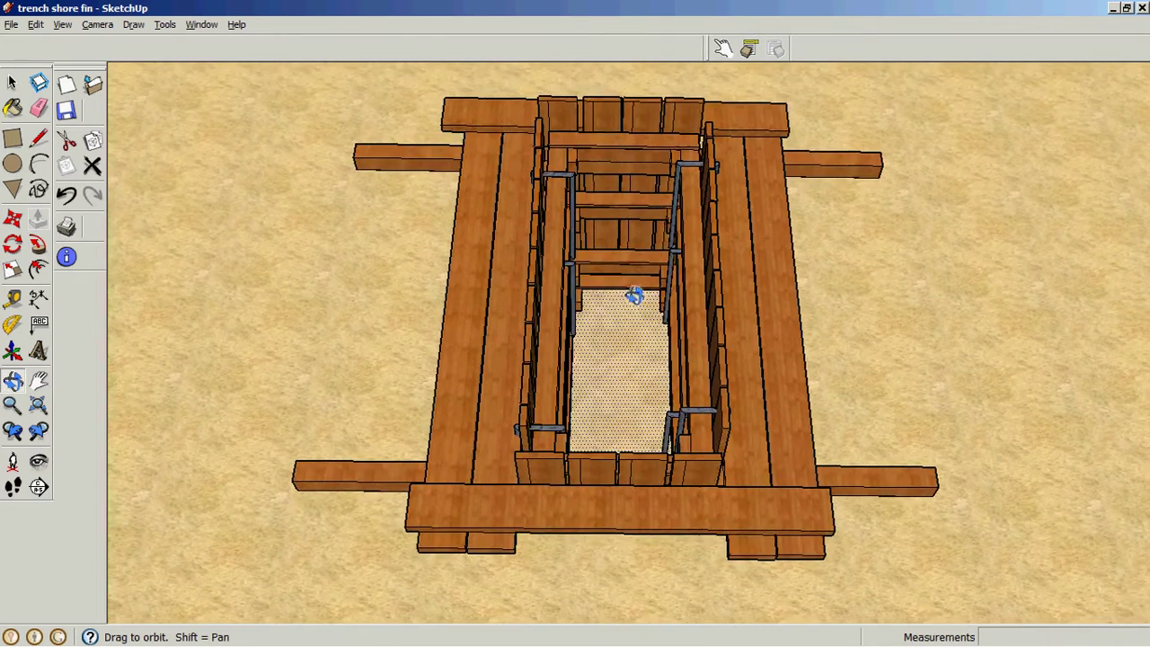
left_click_drag(634, 296, 544, 336)
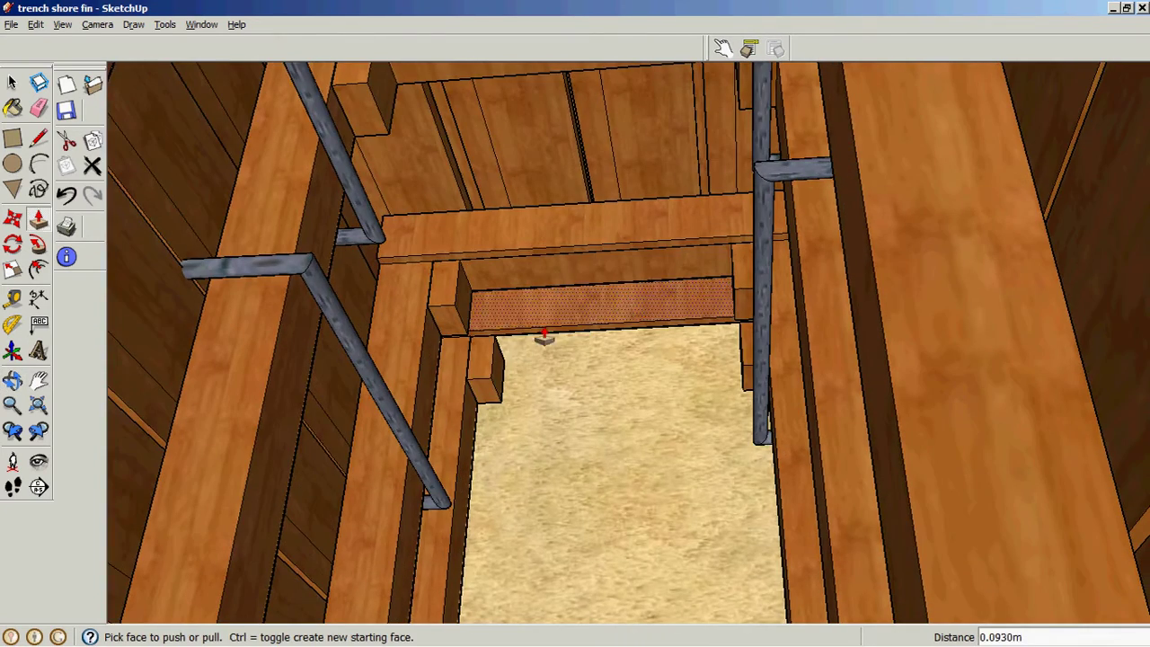
left_click_drag(693, 332, 744, 399)
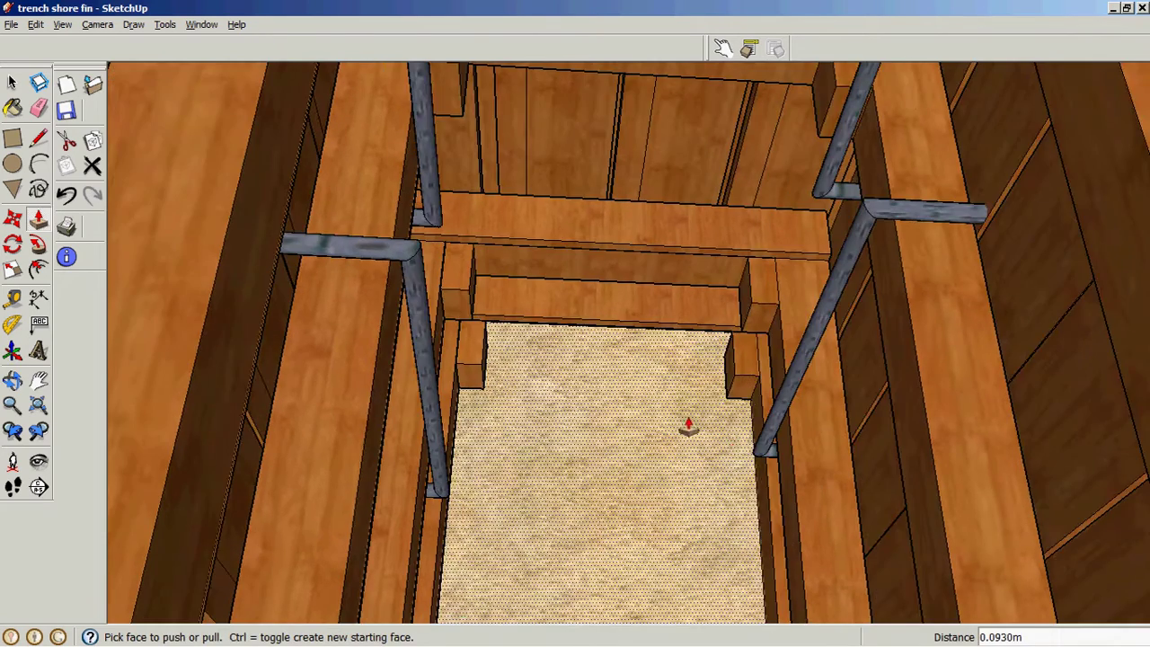
Step: Examine the stacked frames, corner blocks and metal hangers against the end boards, from the upper frame down to the trench floor
scroll(688, 427, "down", 6)
middle_click(903, 428)
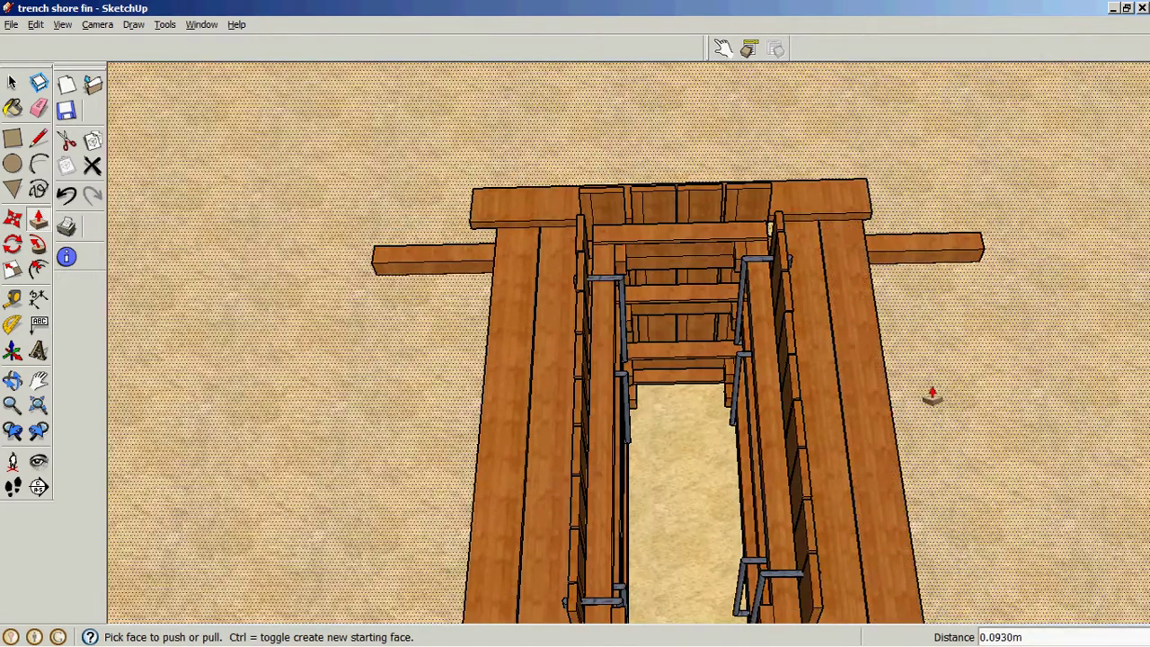
scroll(709, 414, "up", 8)
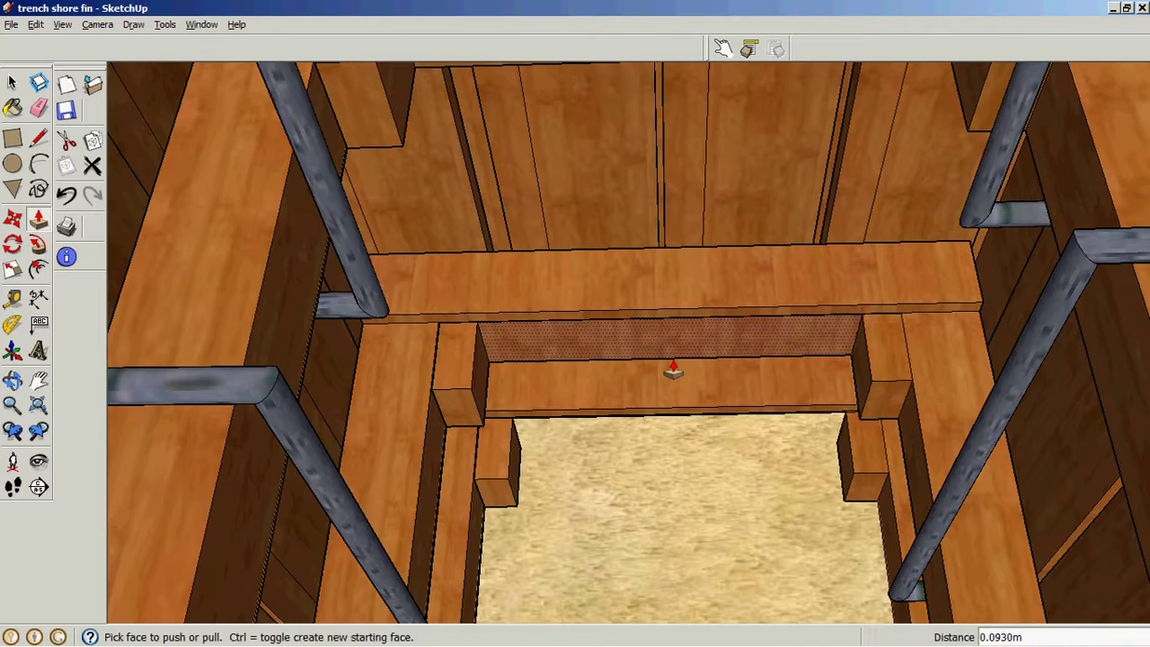
middle_click(671, 347)
middle_click(671, 347)
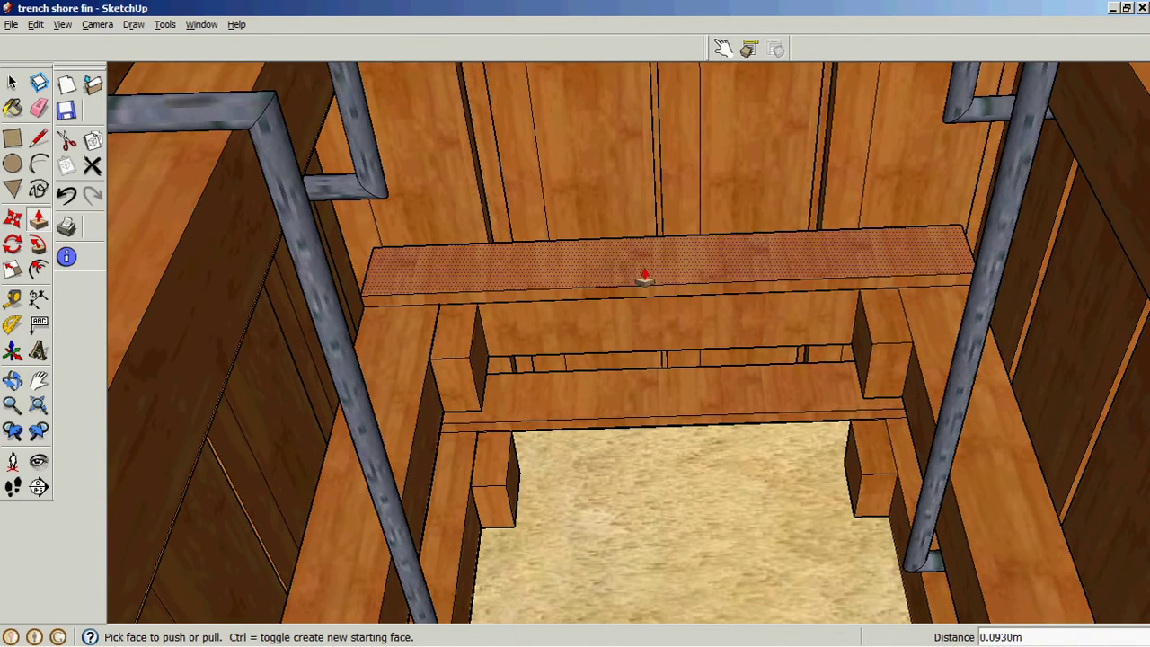
scroll(637, 302, "down", 6)
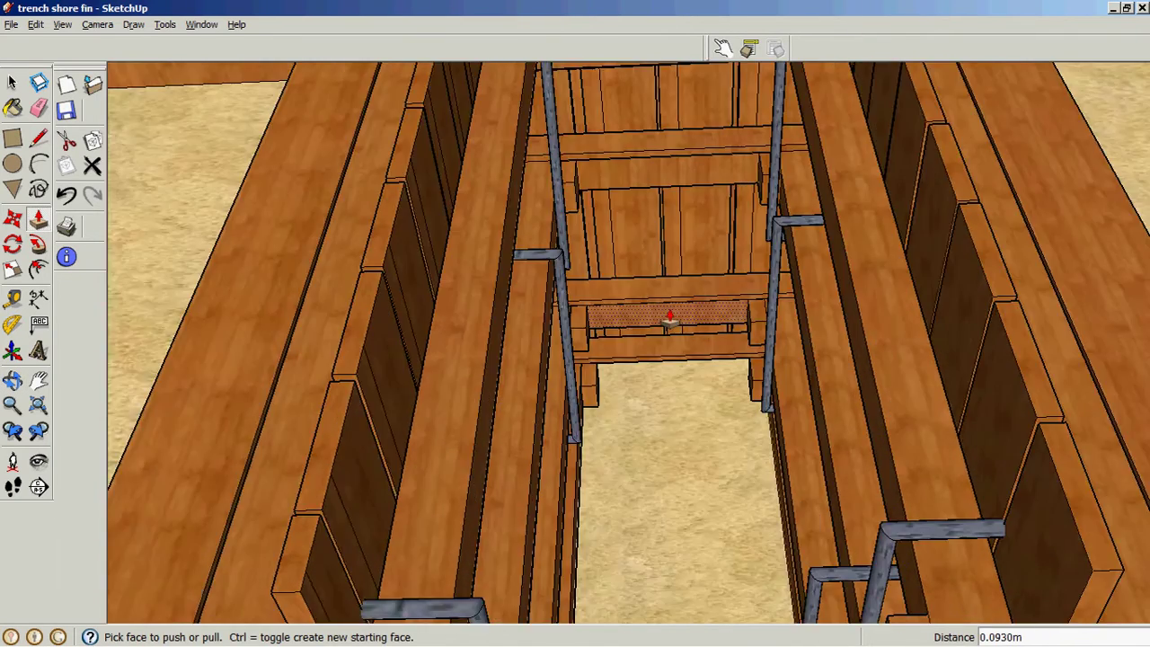
scroll(659, 213, "up", 8)
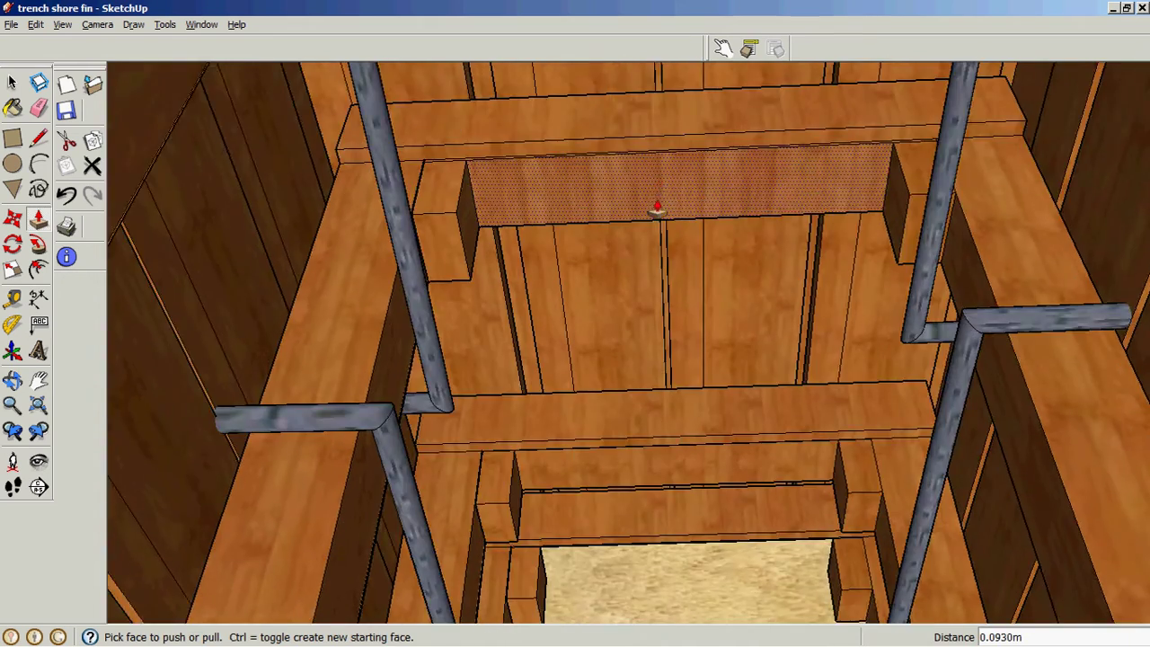
scroll(520, 144, "down", 10)
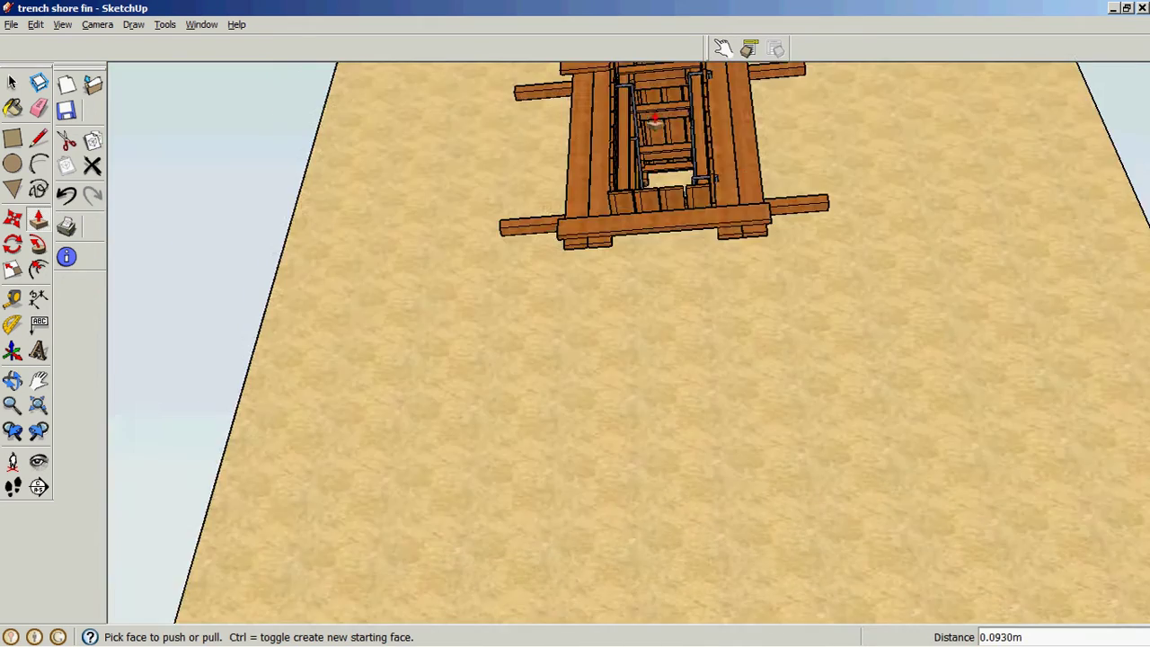
Step: Examine the whole finished shoring from above, checking the outer timber setout, vertical boards and hung frames around the trench opening
left_click_drag(664, 83, 659, 231)
scroll(660, 231, "up", 6)
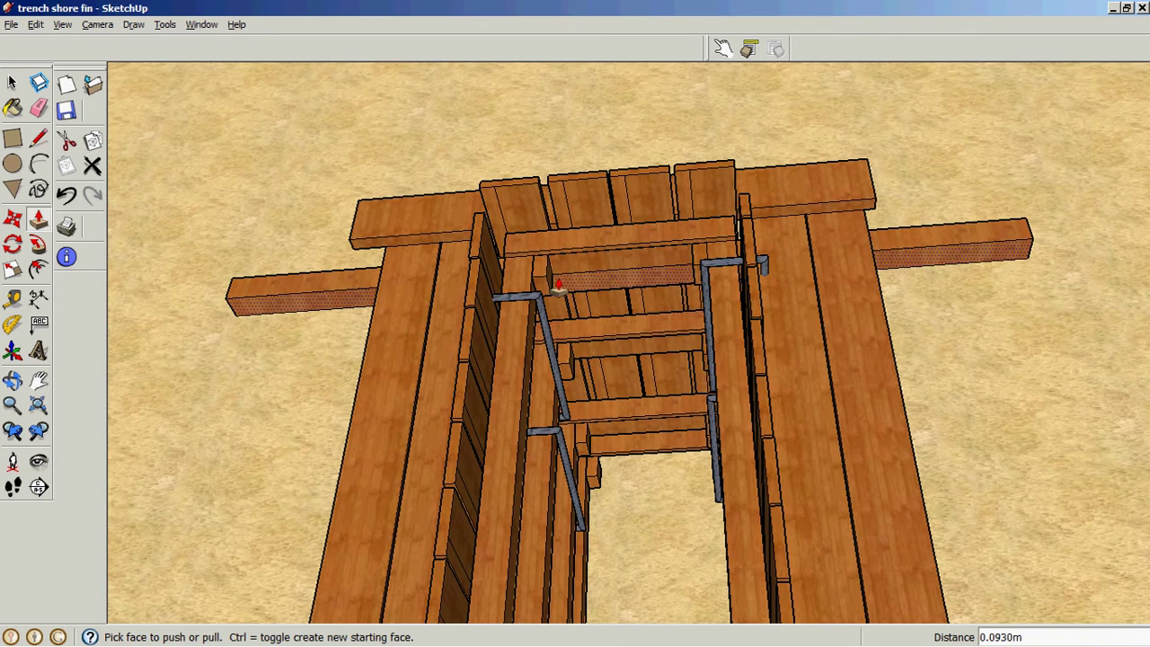
scroll(646, 357, "down", 3)
left_click_drag(646, 358, 665, 341)
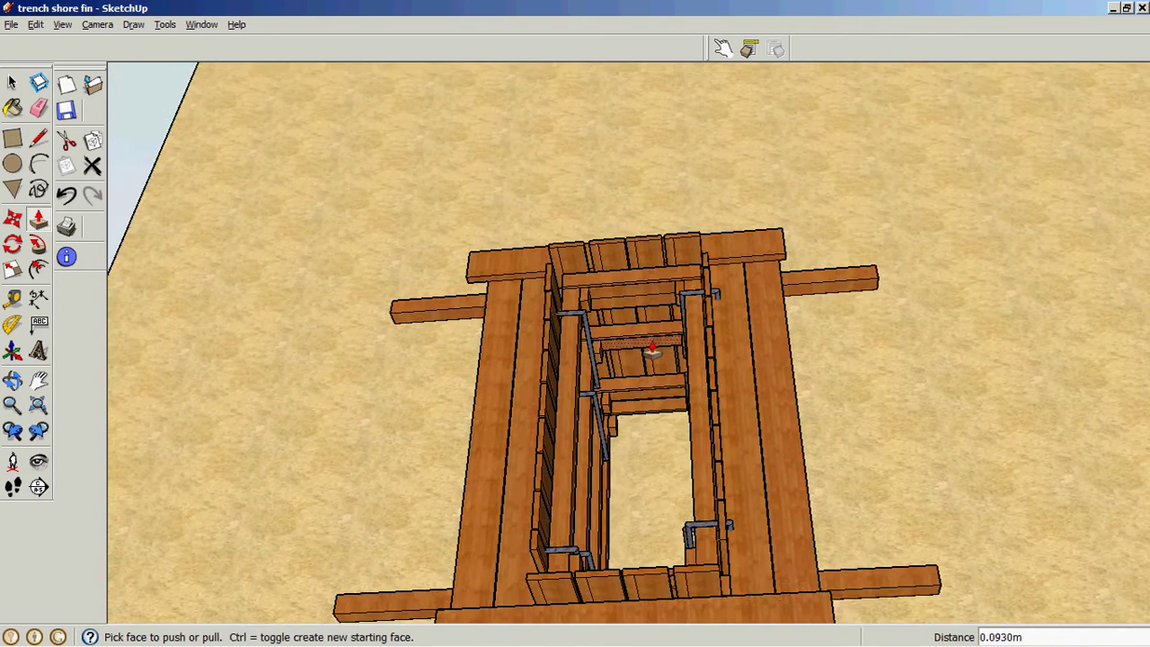
scroll(672, 352, "up", 2)
left_click_drag(685, 416, 775, 392)
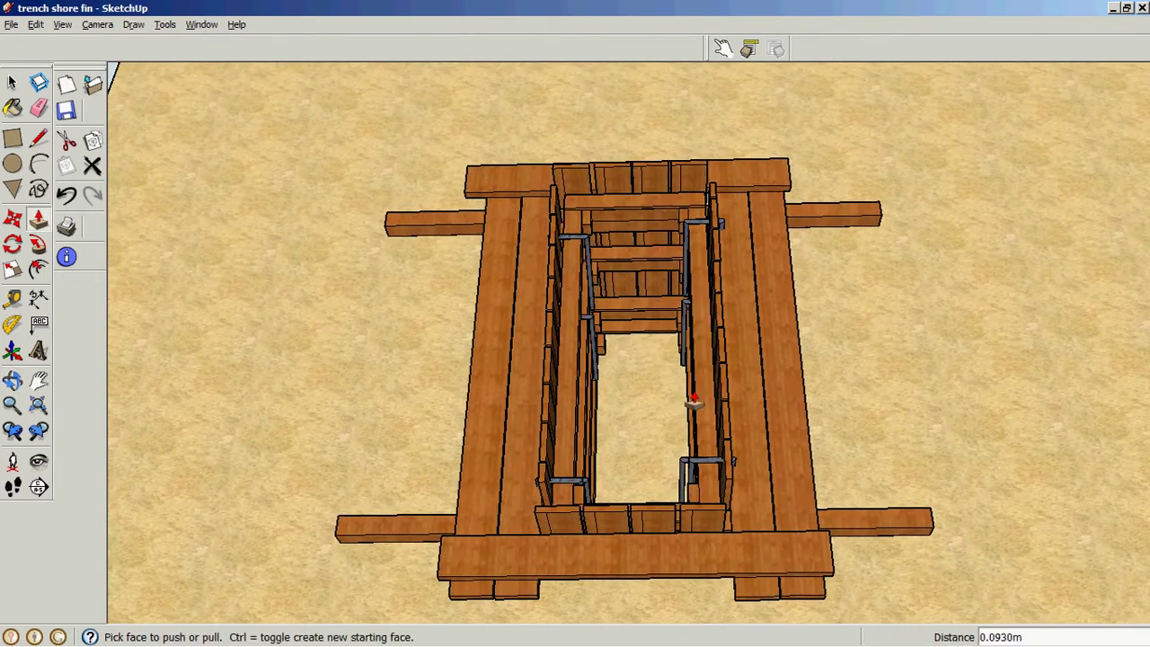
left_click_drag(693, 401, 624, 359)
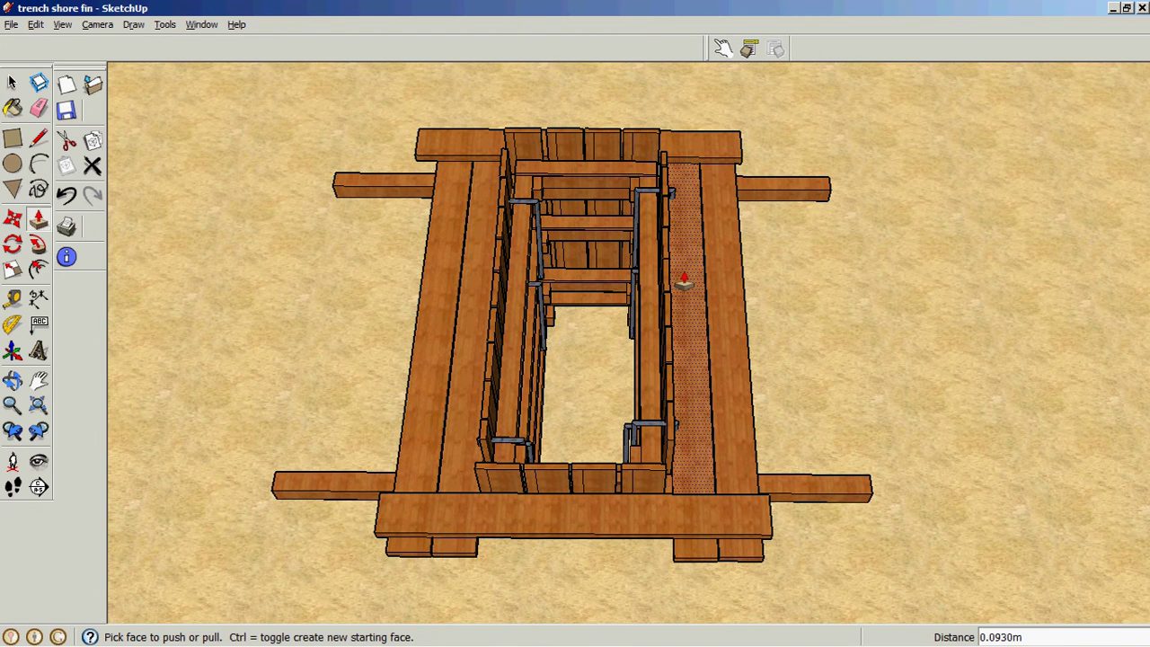
key("o")
mouse_move(689, 286)
left_mouse_down()
mouse_move(704, 193)
mouse_move(683, 268)
left_mouse_up()
key("p")
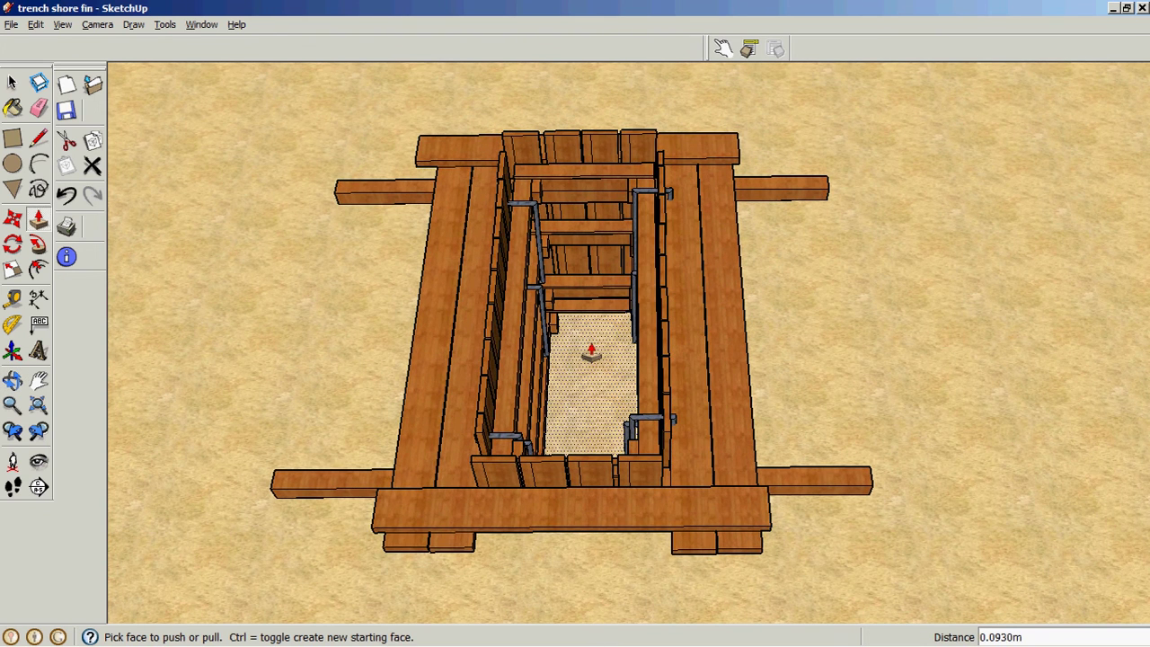
scroll(591, 352, "up", 3)
left_click_drag(593, 352, 587, 260)
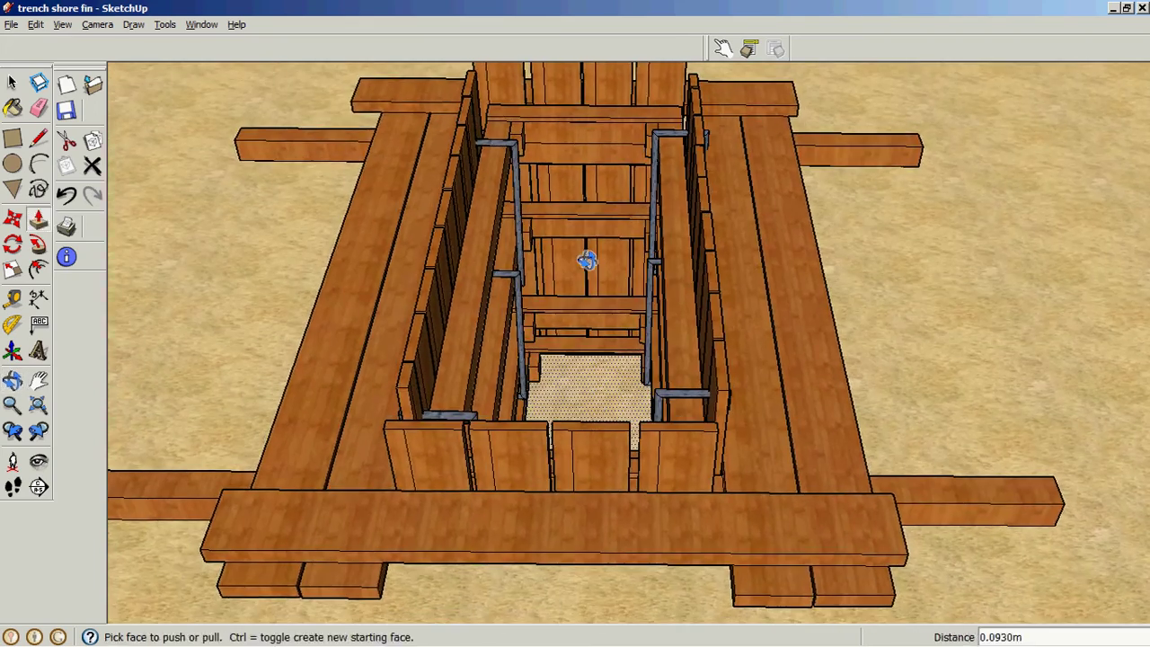